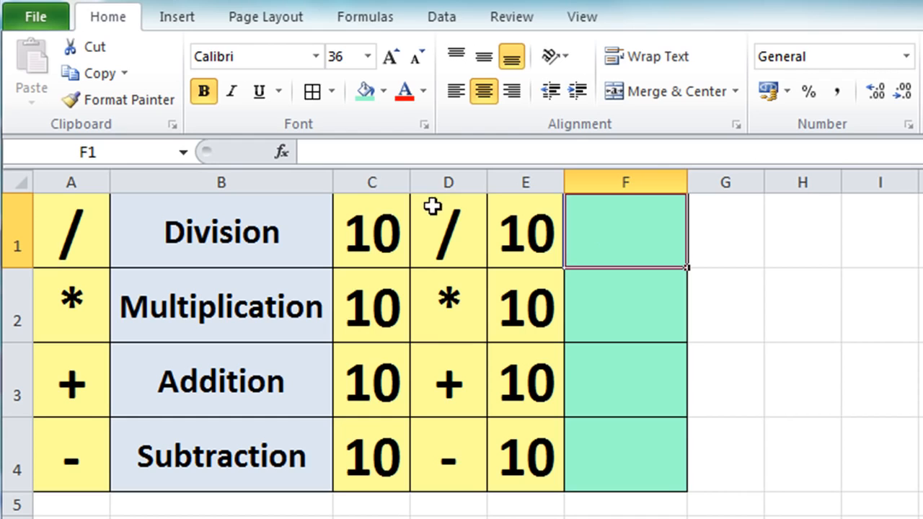
# - Enter the formula =C1/E1 in cell F1 for the Division row
pyautogui.write('=')
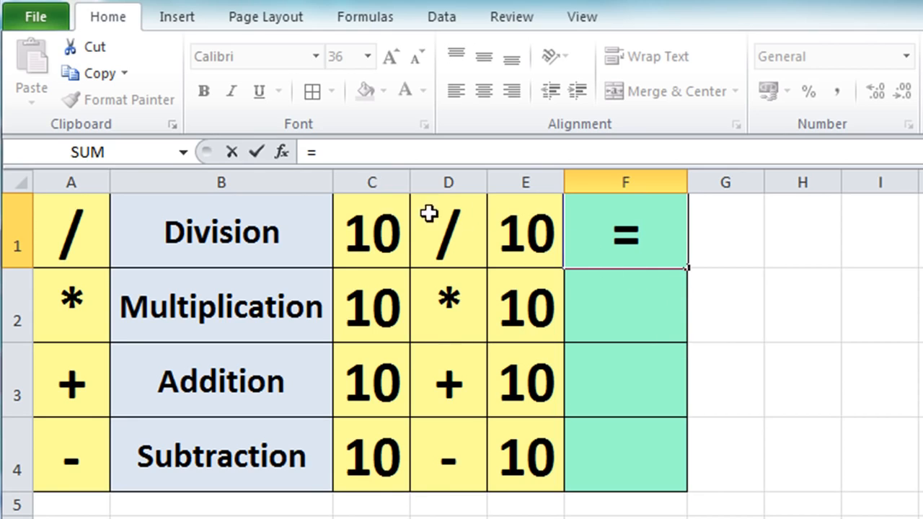
pyautogui.click(356, 226)
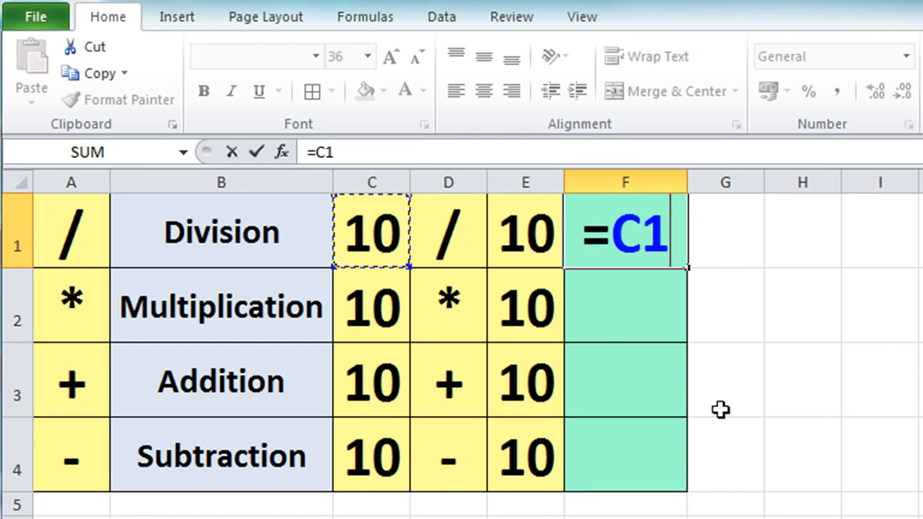
pyautogui.write('/')
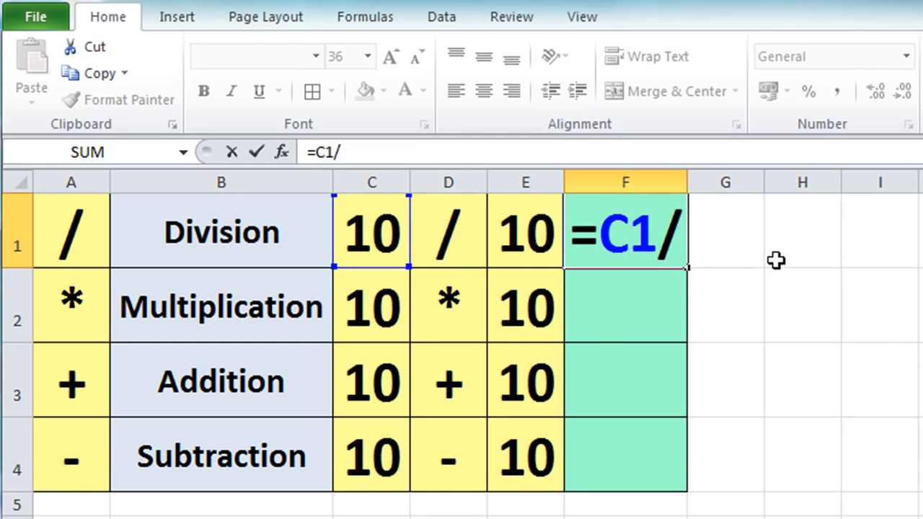
pyautogui.click(534, 231)
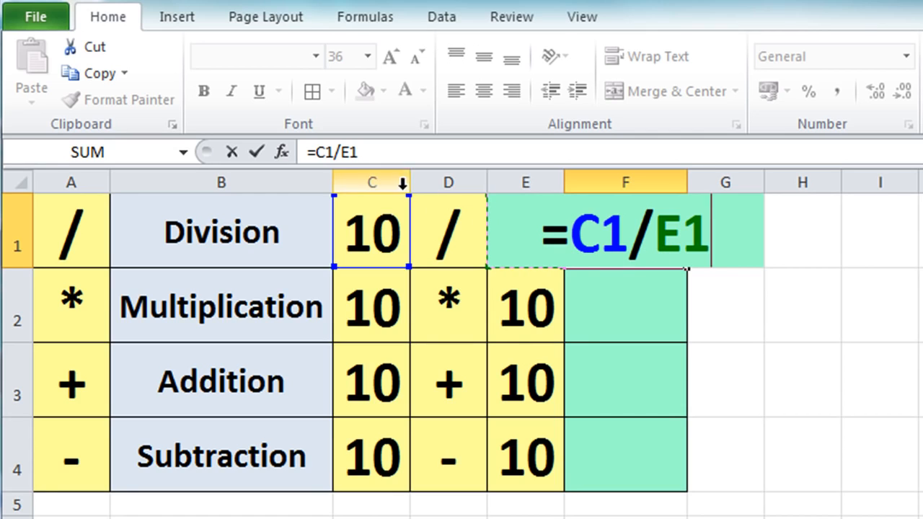
pyautogui.click(259, 150)
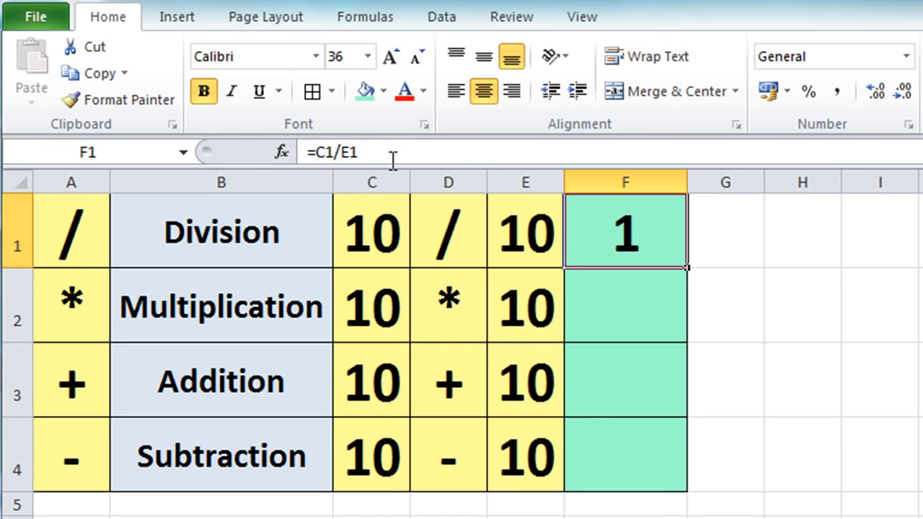
# - Enter the formula =C2*E2 in cell F2 for the Multiplication row
pyautogui.click(604, 303)
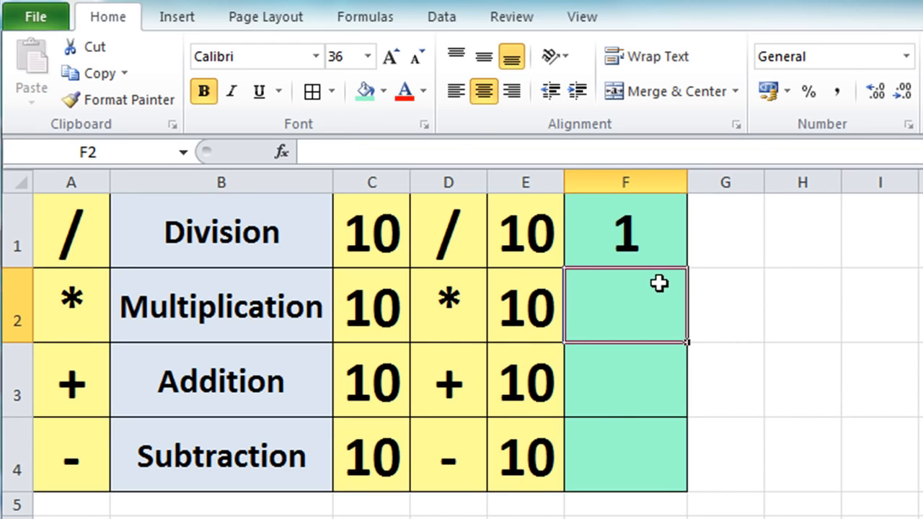
pyautogui.write('=')
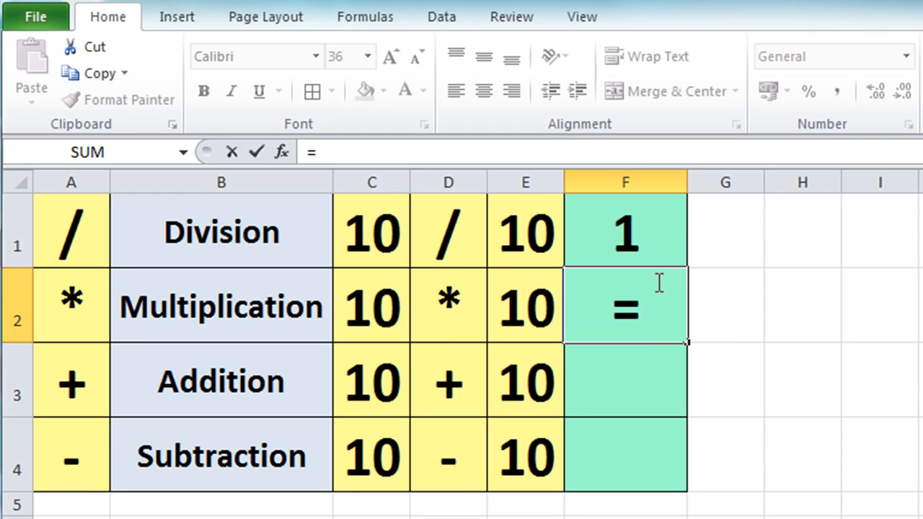
pyautogui.click(381, 310)
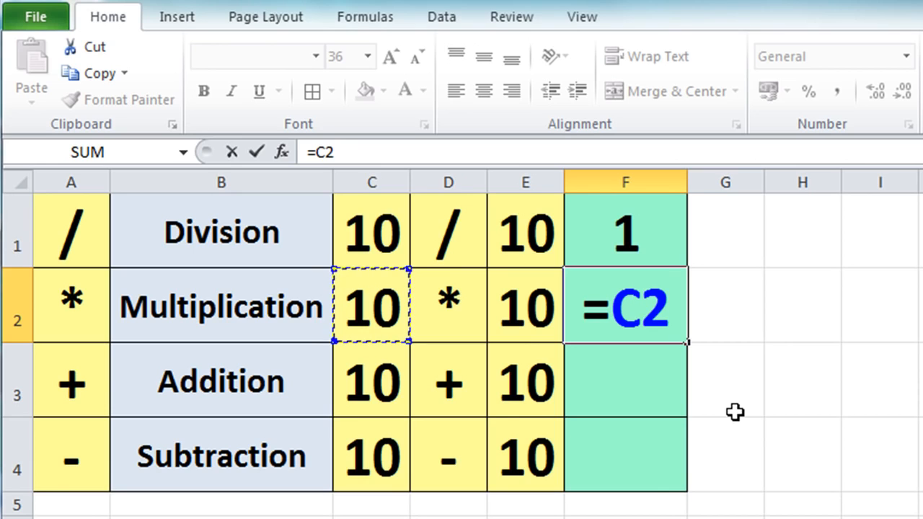
pyautogui.write('*')
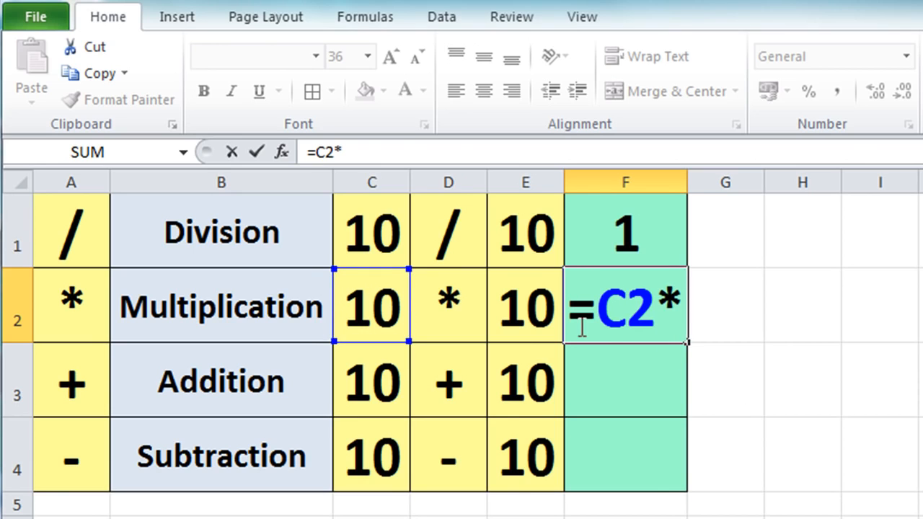
pyautogui.click(527, 312)
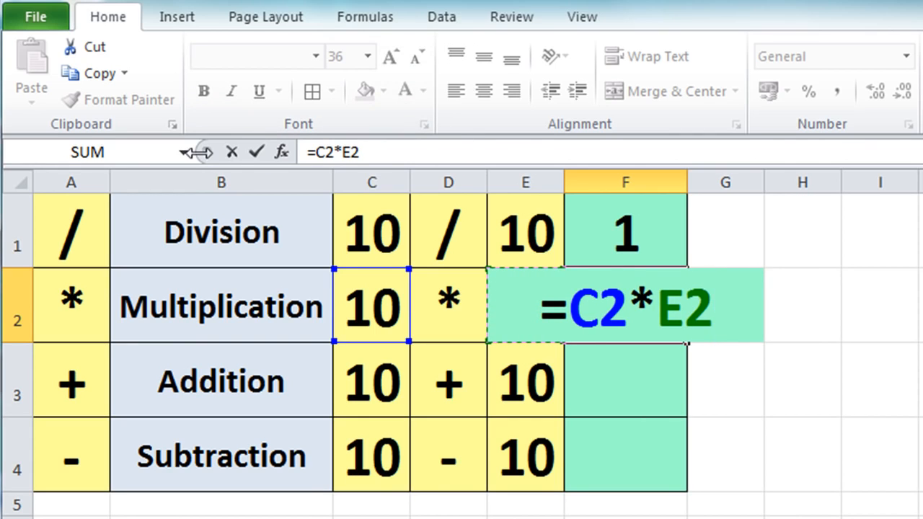
pyautogui.click(266, 153)
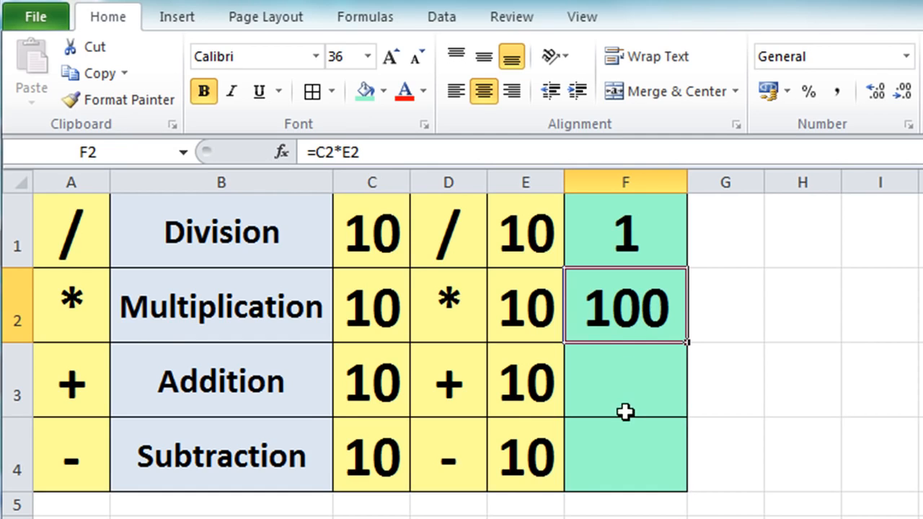
# - Enter the formula =C3+E3 in cell F3 for the Addition row
pyautogui.click(624, 384)
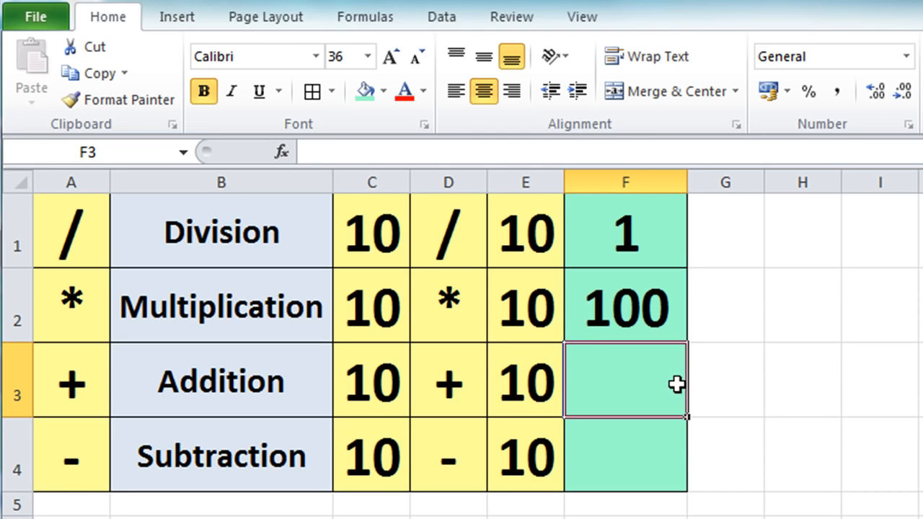
pyautogui.write('=')
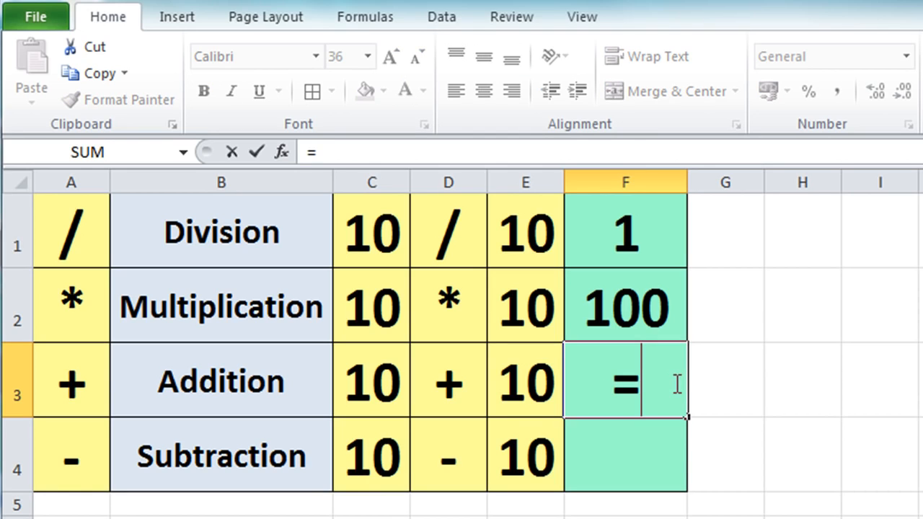
pyautogui.click(369, 388)
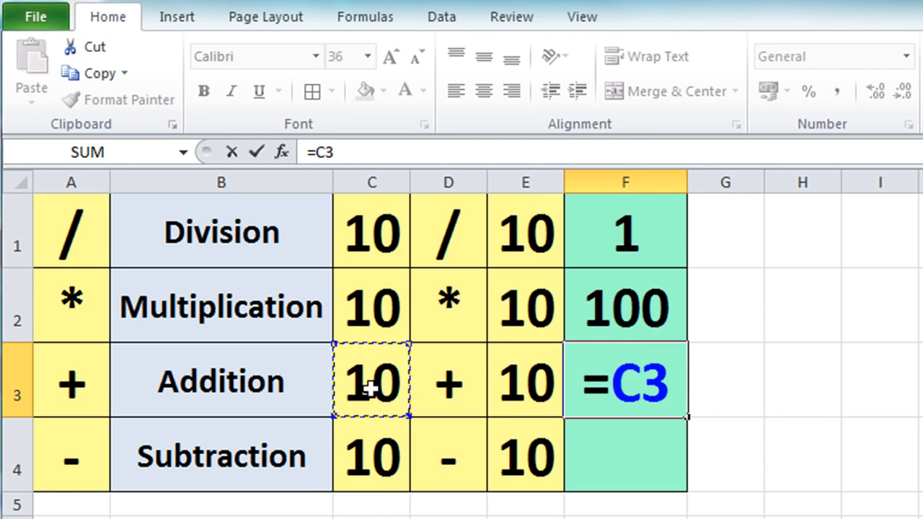
pyautogui.write('+')
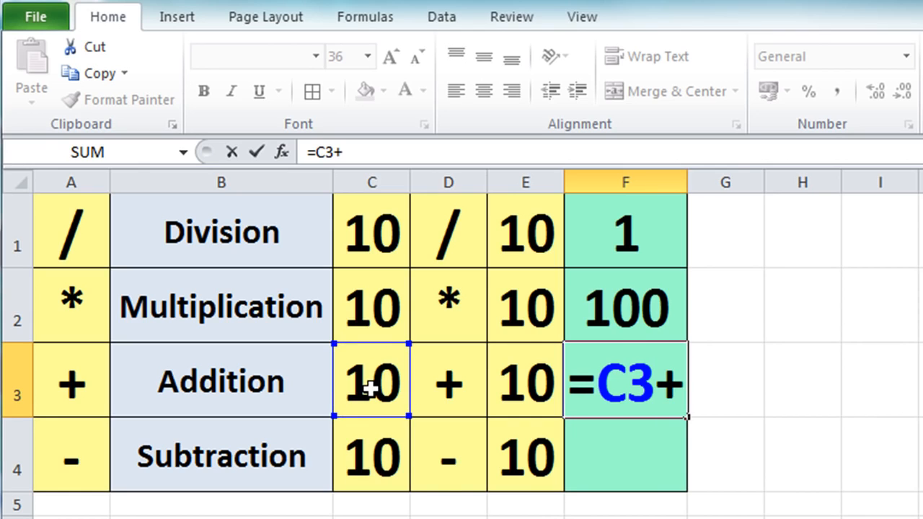
pyautogui.click(498, 383)
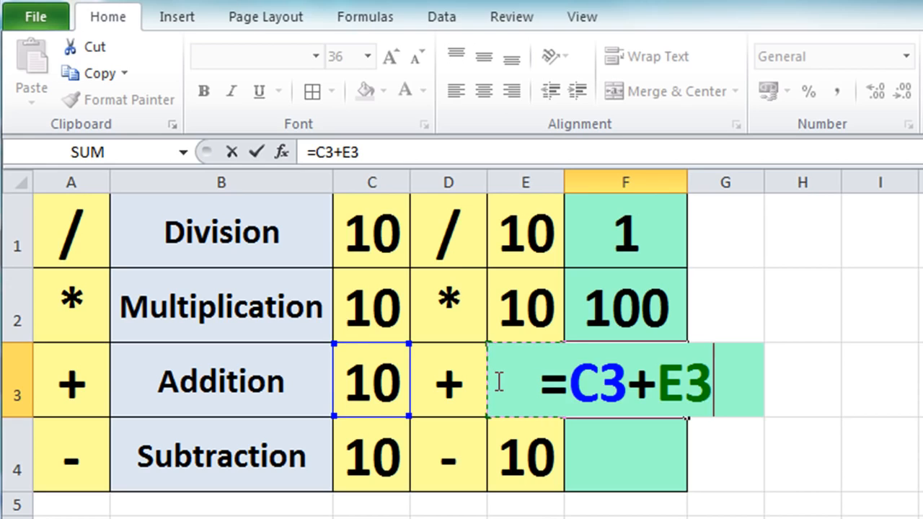
pyautogui.press('Return')
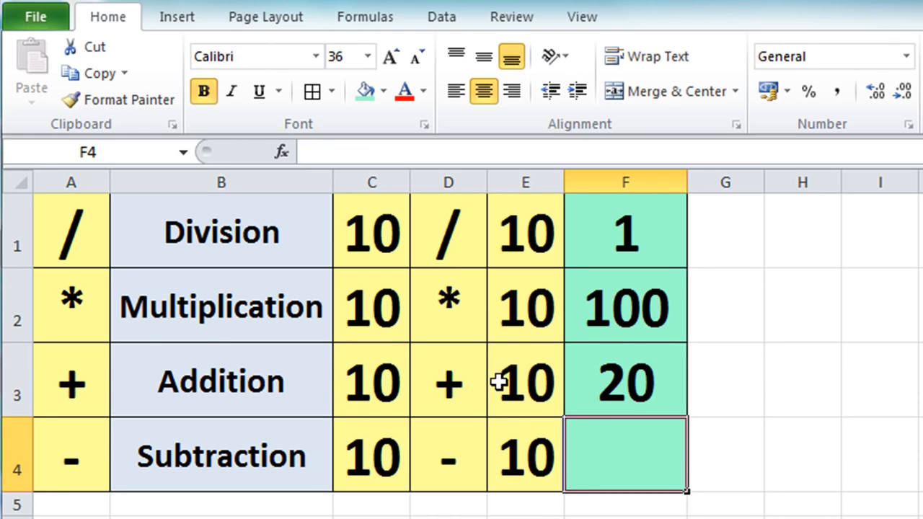
# - Enter the formula =C4-E4 in cell F4 for the Subtraction row
pyautogui.write('=')
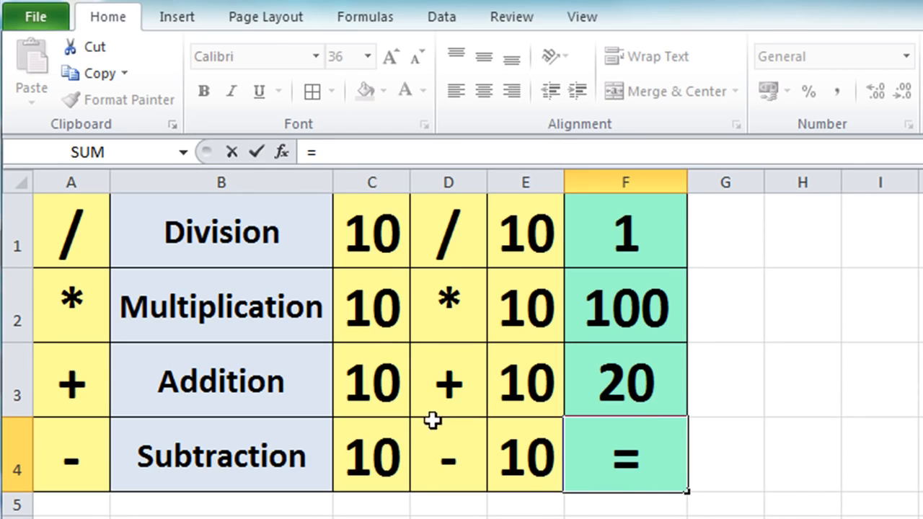
pyautogui.click(372, 445)
pyautogui.write('-')
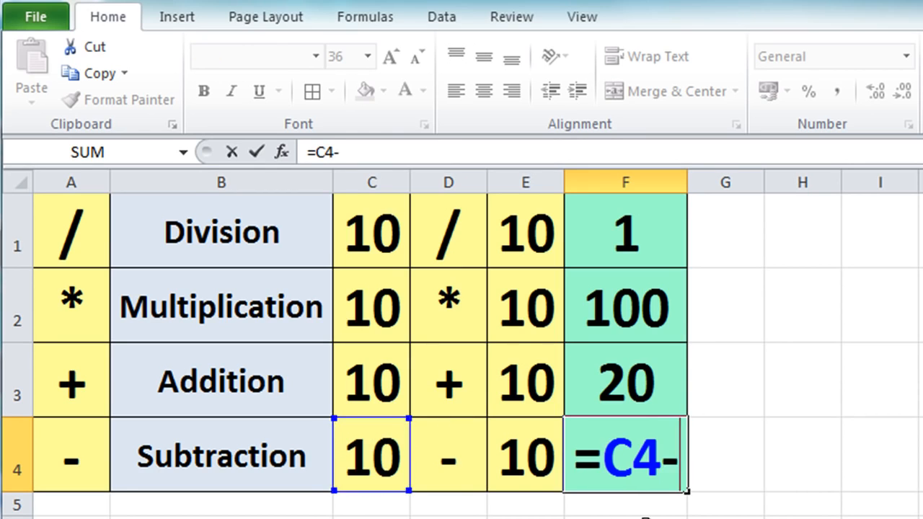
pyautogui.click(531, 471)
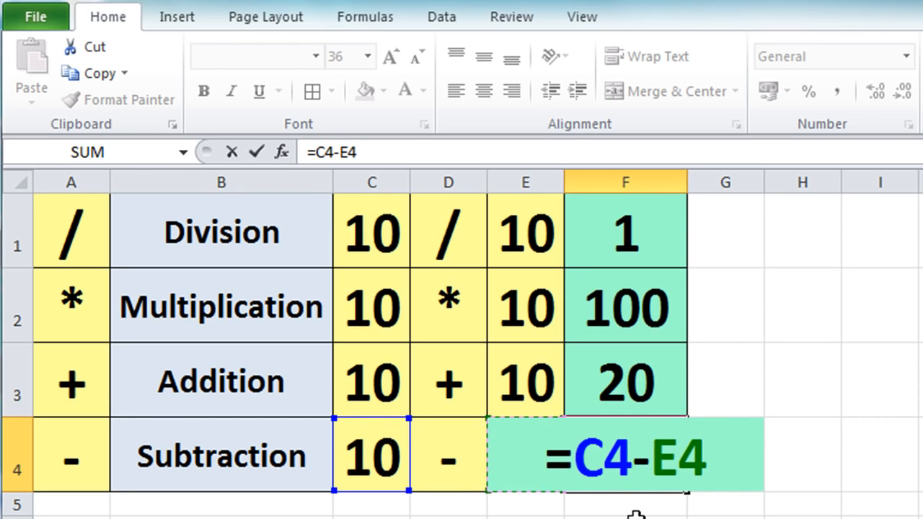
pyautogui.press('Return')
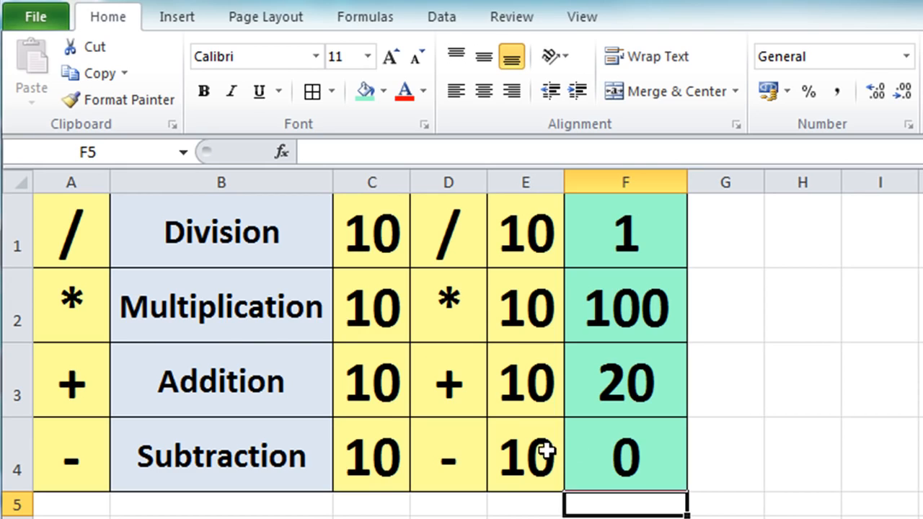
# - Change the second Subtraction number in E4 to 5 and the first Addition number in C3 to 50
pyautogui.click(514, 451)
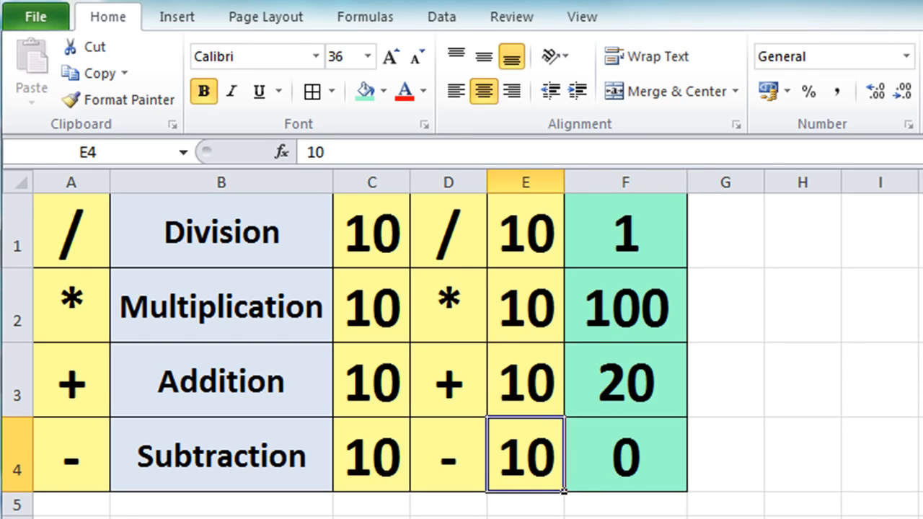
pyautogui.write('5')
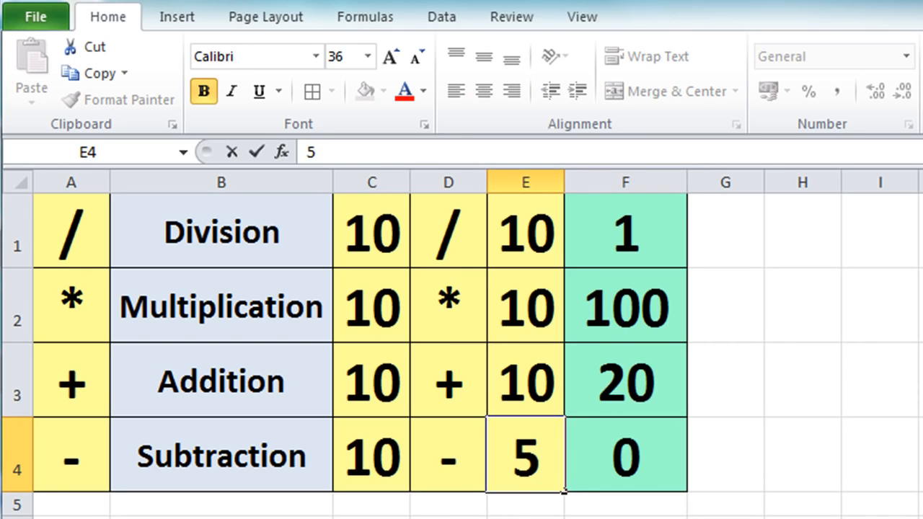
pyautogui.press('Return')
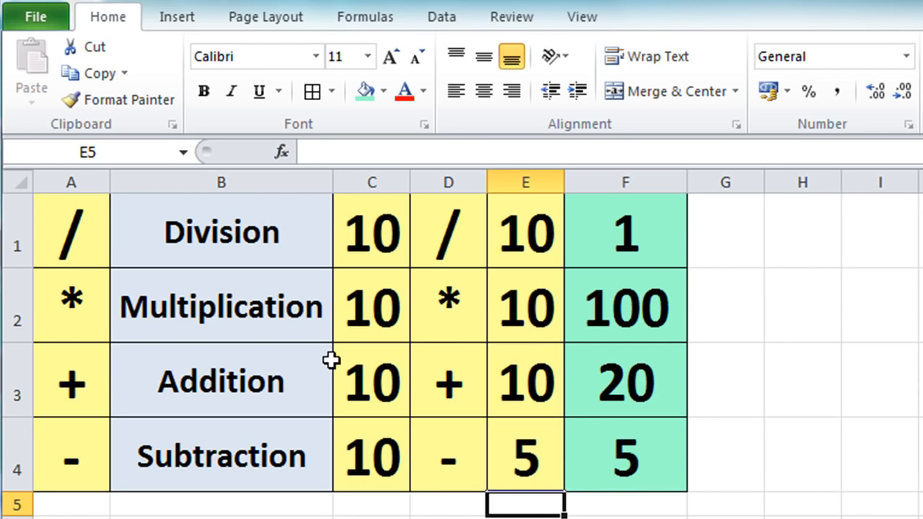
pyautogui.click(368, 375)
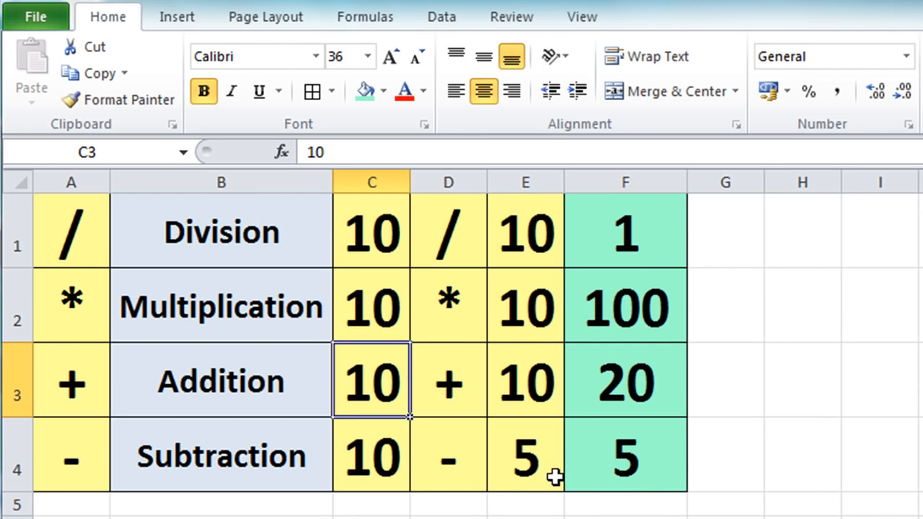
pyautogui.write('50')
pyautogui.press('Return')
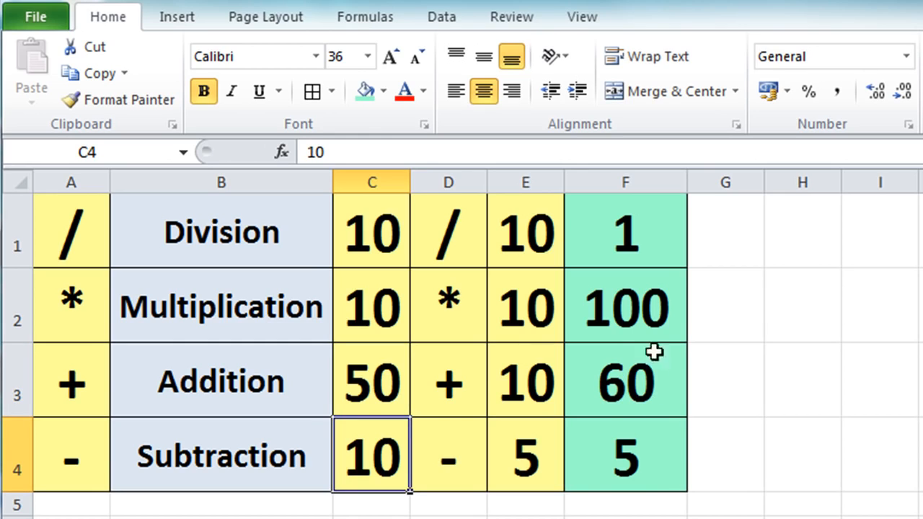
# - Change the second Multiplication number in E2 to 8 and the first Division number in C1 to 75
pyautogui.click(518, 306)
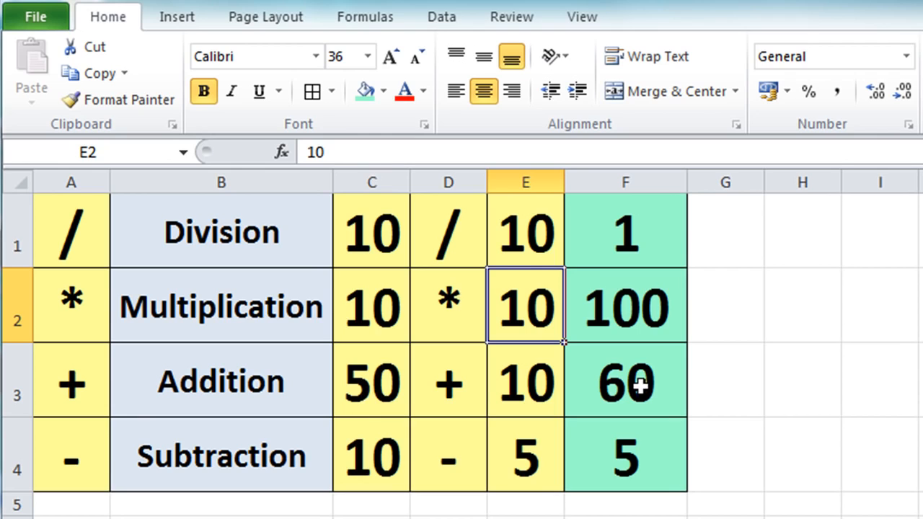
pyautogui.write('8')
pyautogui.press('Return')
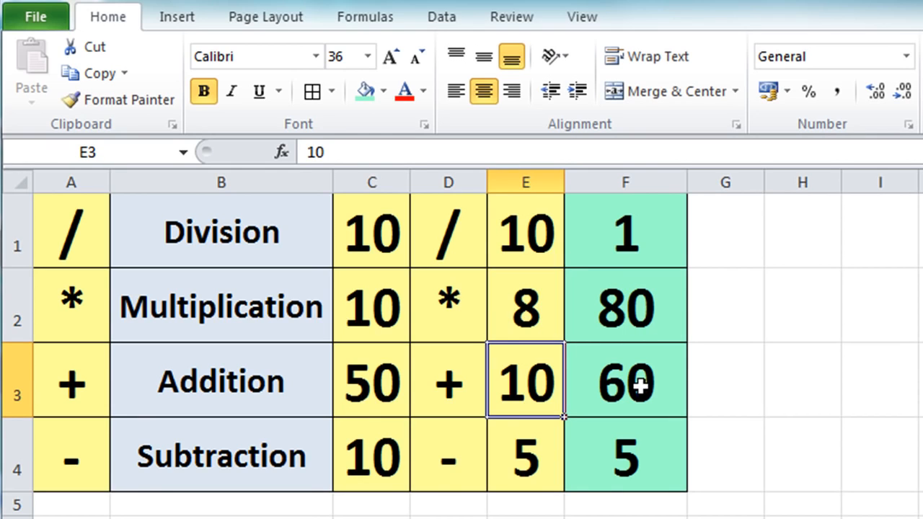
pyautogui.click(391, 237)
pyautogui.write('75')
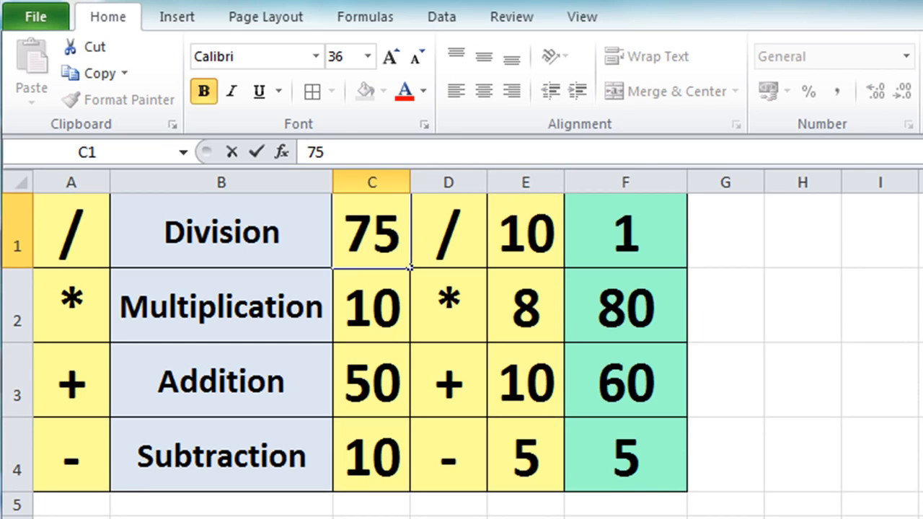
pyautogui.press('Return')
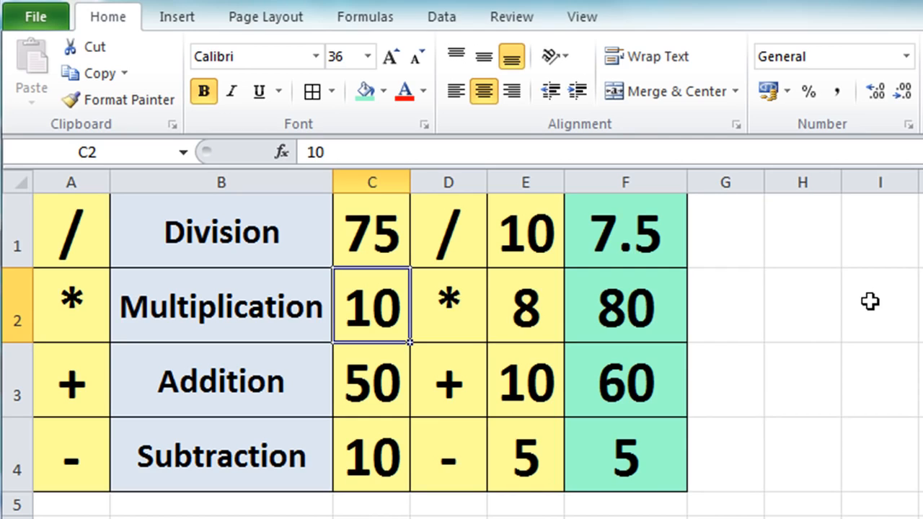
# - Replace the Division formula in F1 with the directly typed numbers =75/10
pyautogui.click(622, 254)
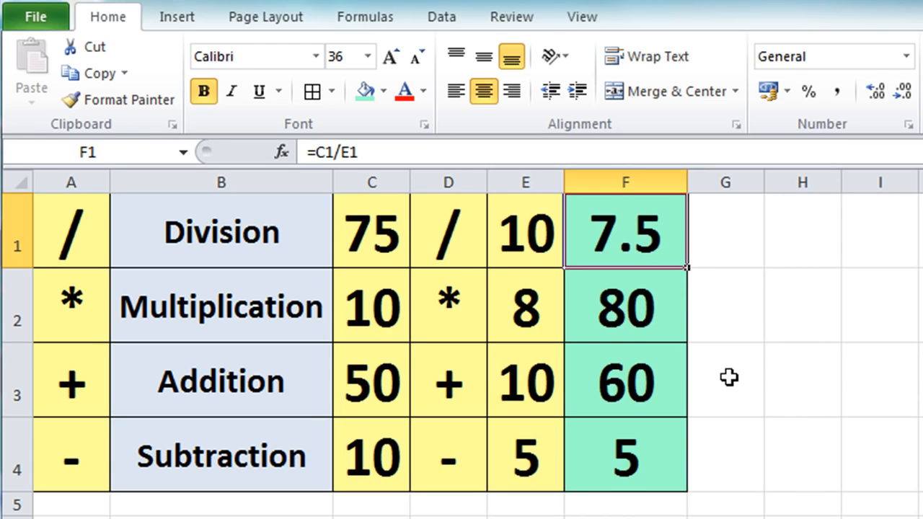
pyautogui.press('Delete')
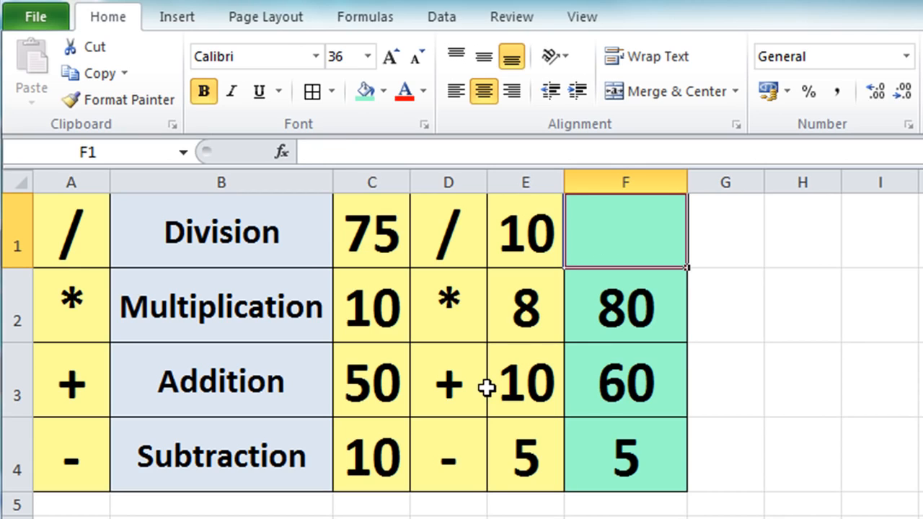
pyautogui.write('=')
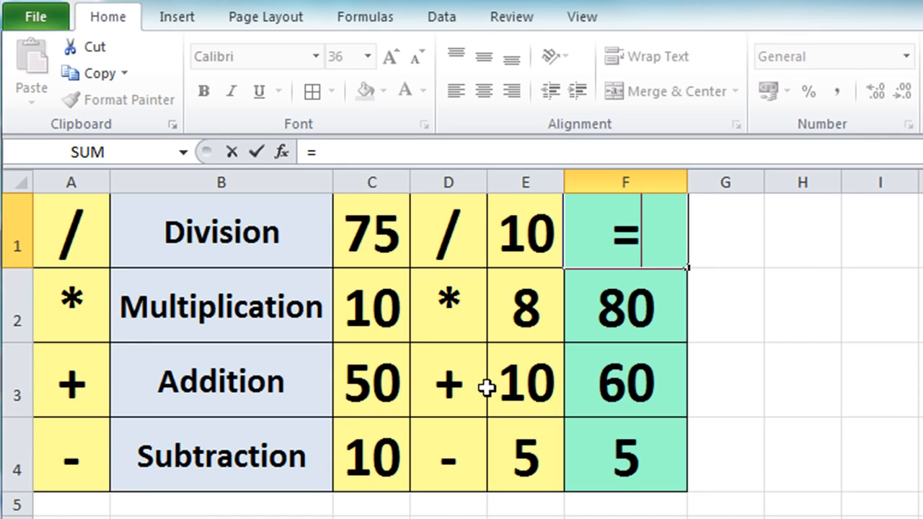
pyautogui.write('75')
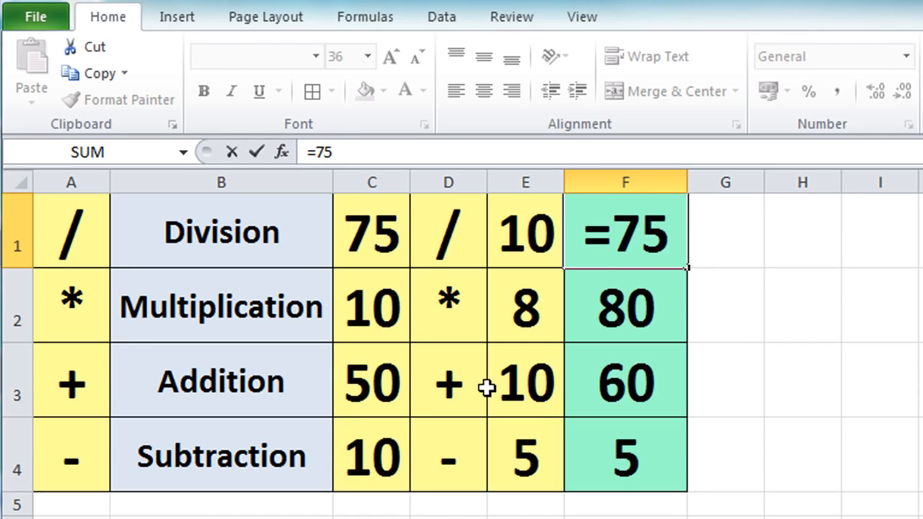
pyautogui.write('/10')
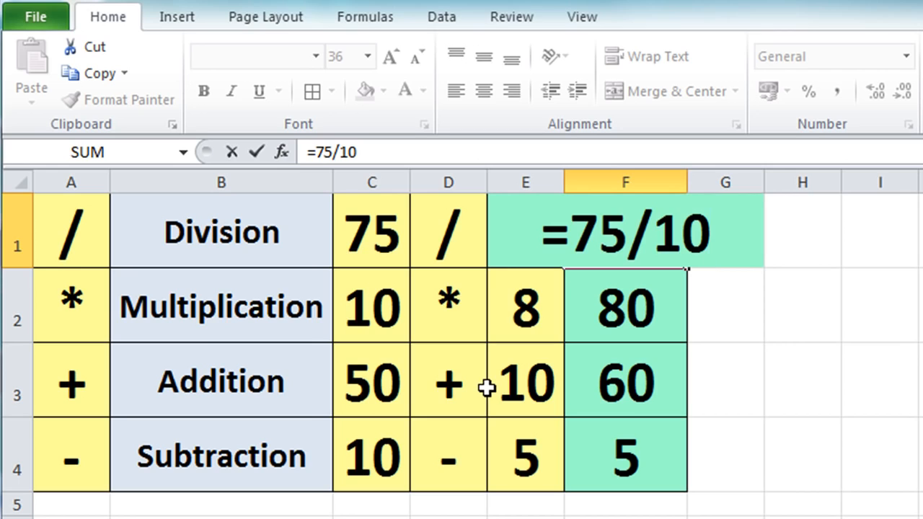
pyautogui.press('Return')
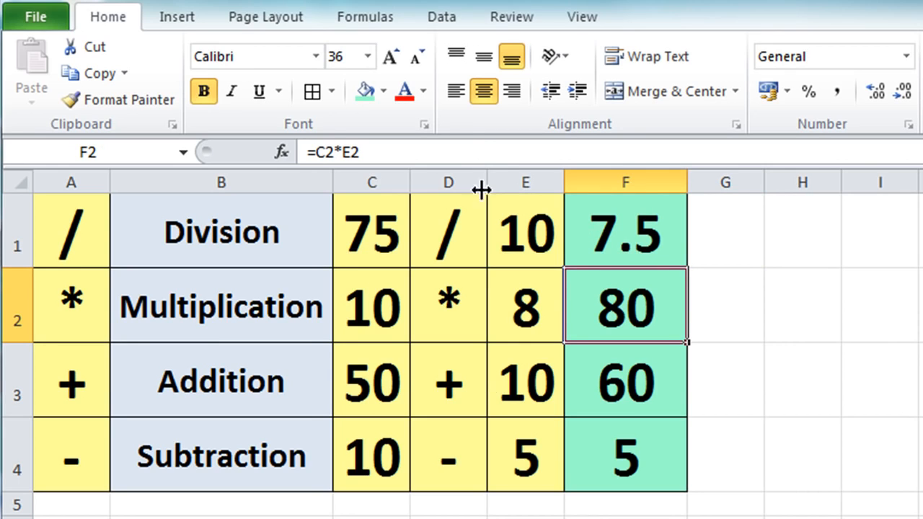
# - Change the first Division number in C1 to 50
pyautogui.click(373, 222)
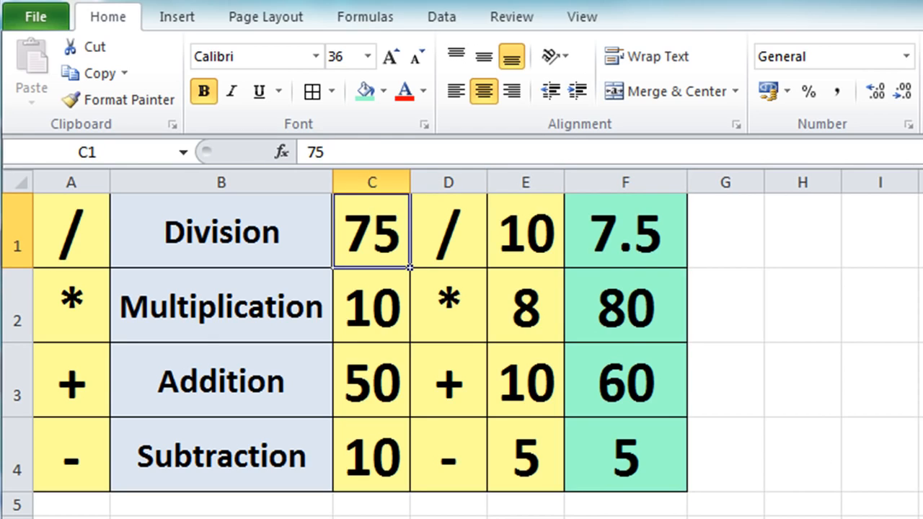
pyautogui.write('50')
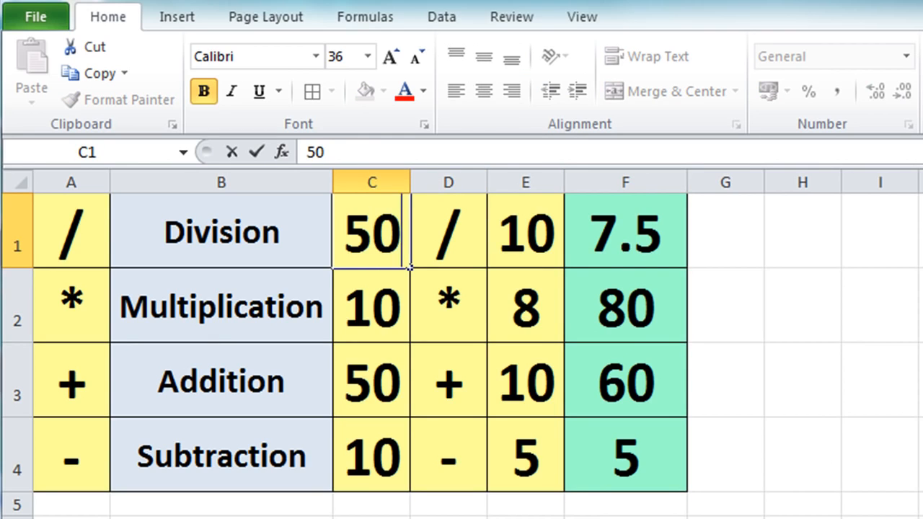
pyautogui.press('Return')
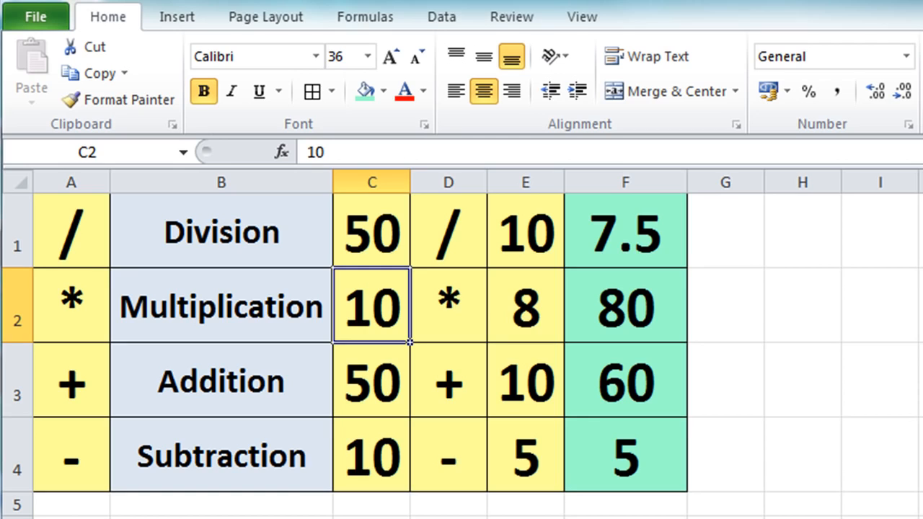
# - Clear the Division result in F1 and enter the cell-reference formula =C1/E1
pyautogui.click(608, 243)
pyautogui.press('Delete')
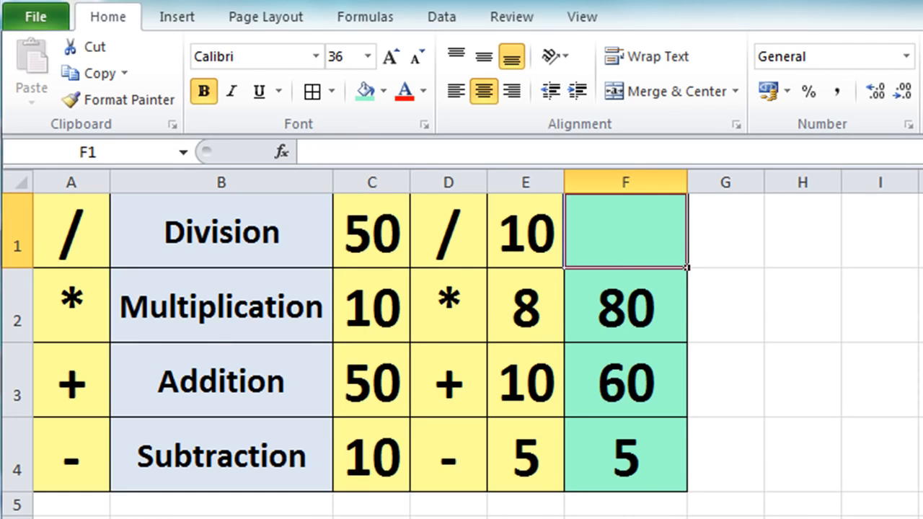
pyautogui.write('=')
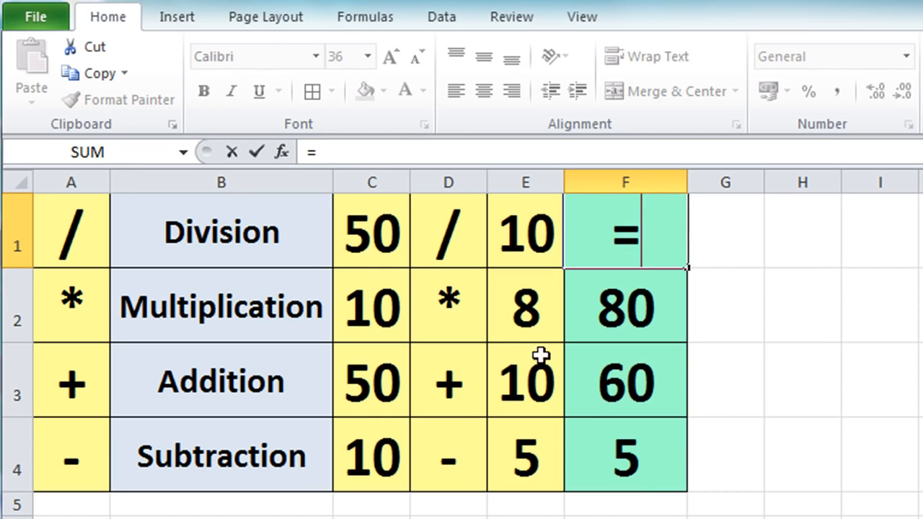
pyautogui.click(362, 208)
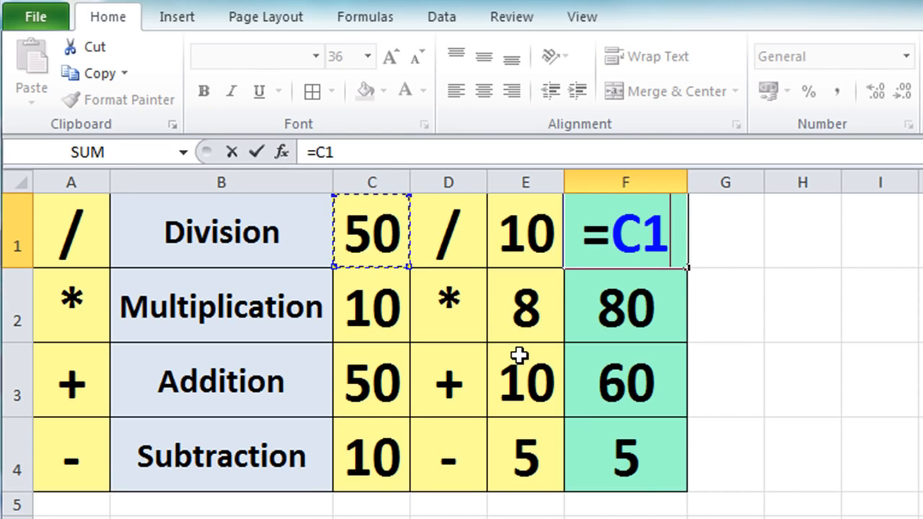
pyautogui.write('/')
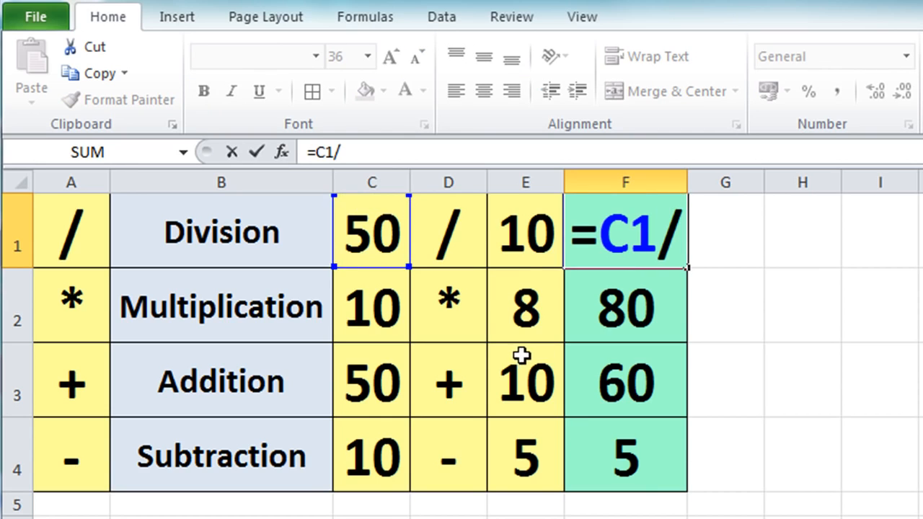
pyautogui.click(500, 216)
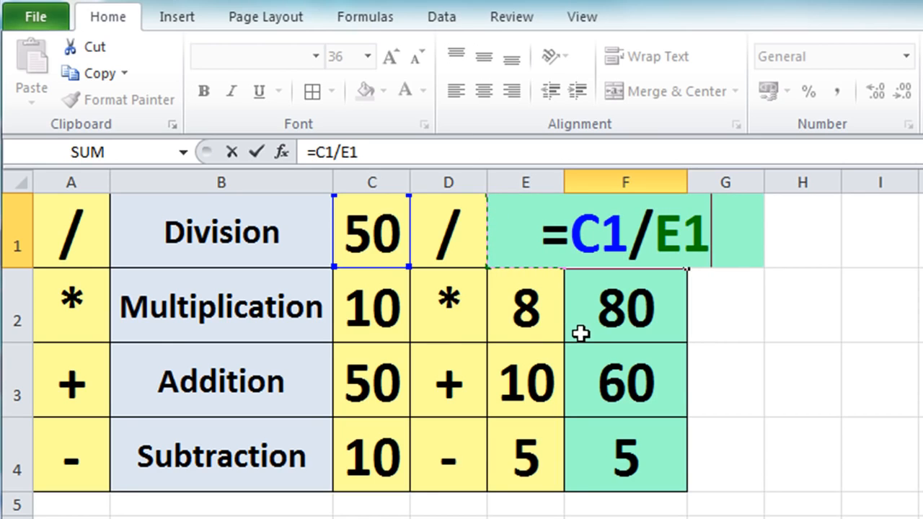
pyautogui.press('Return')
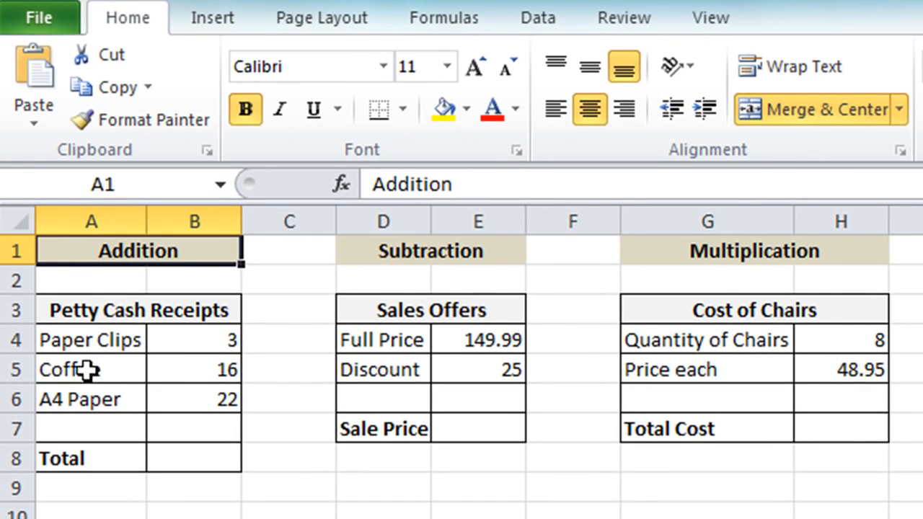
# - Enter the formula =B4+B5+B6 in B8 for the Petty Cash Receipts total
pyautogui.click(194, 451)
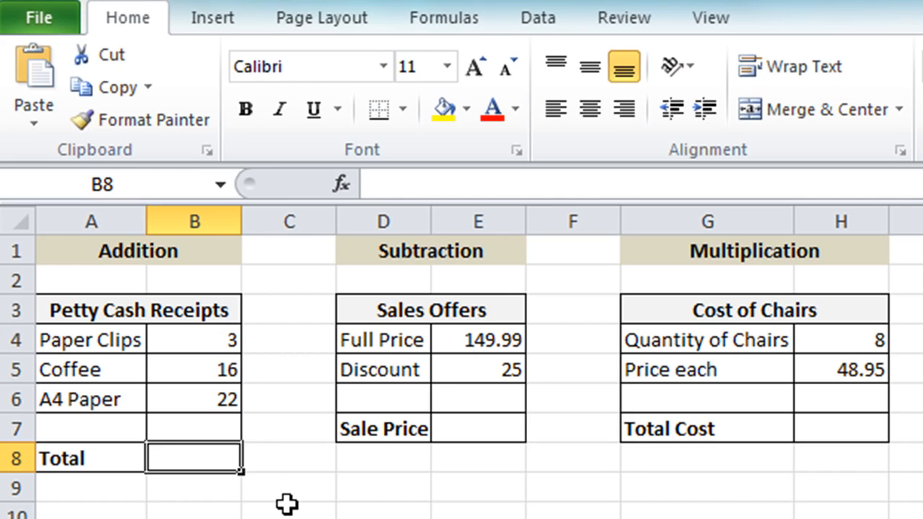
pyautogui.write('=')
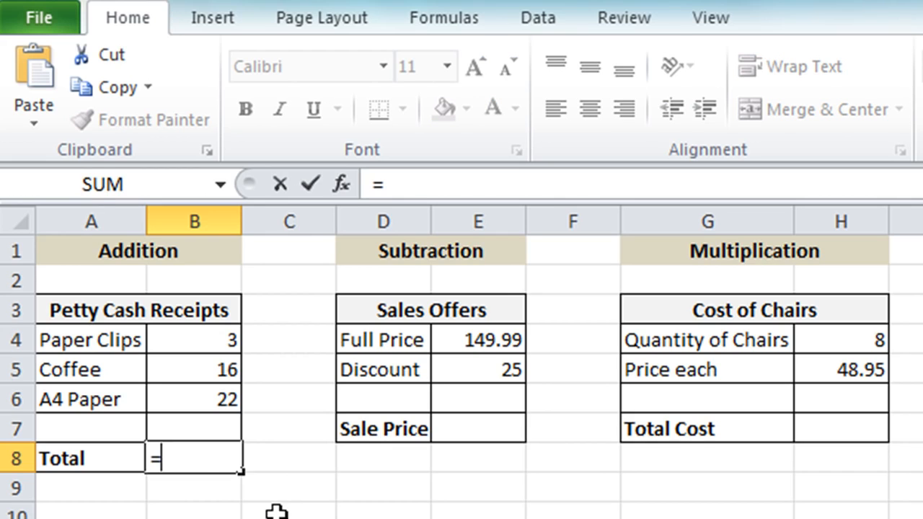
pyautogui.click(185, 328)
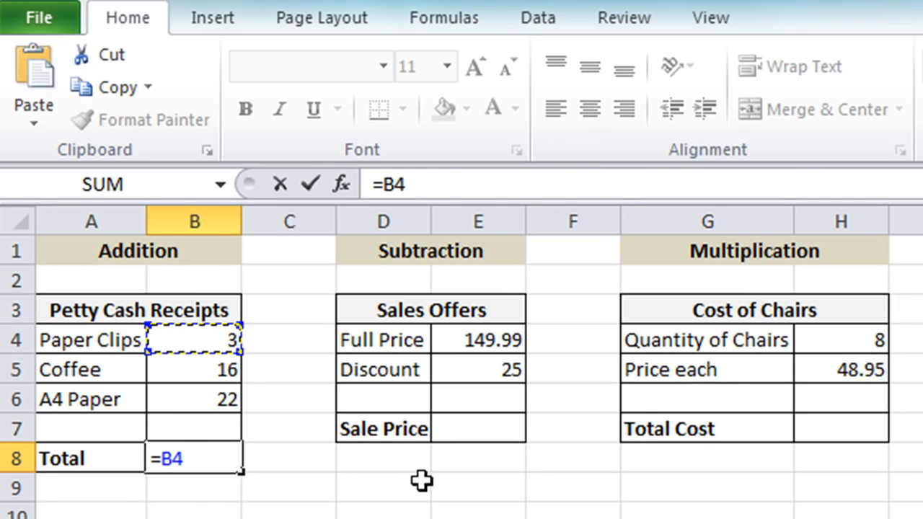
pyautogui.write('+')
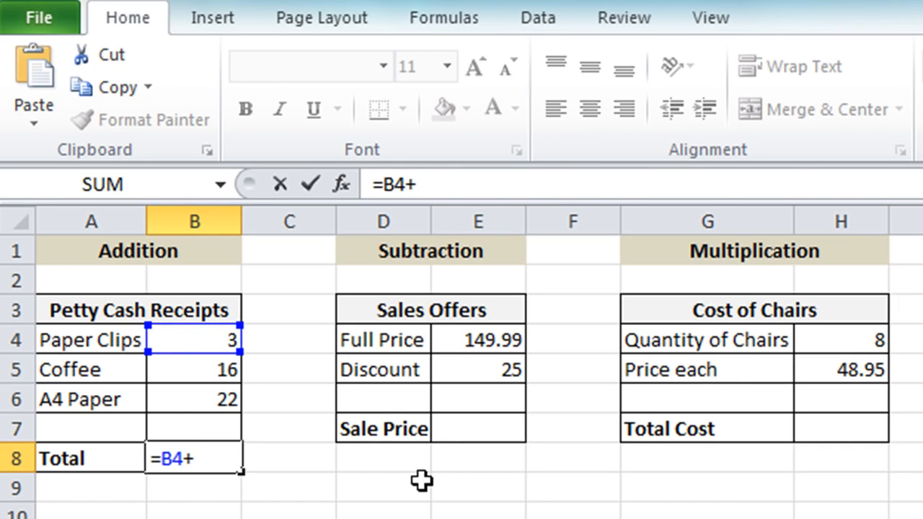
pyautogui.click(223, 371)
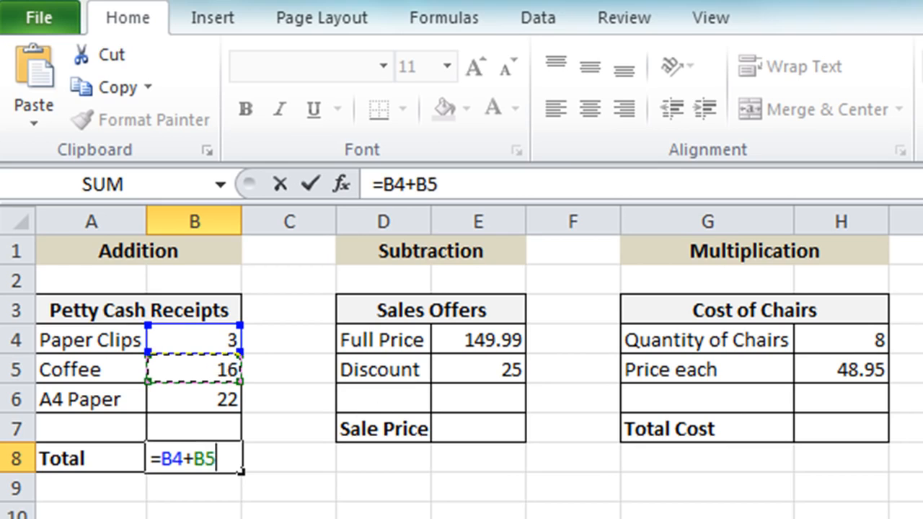
pyautogui.write('+')
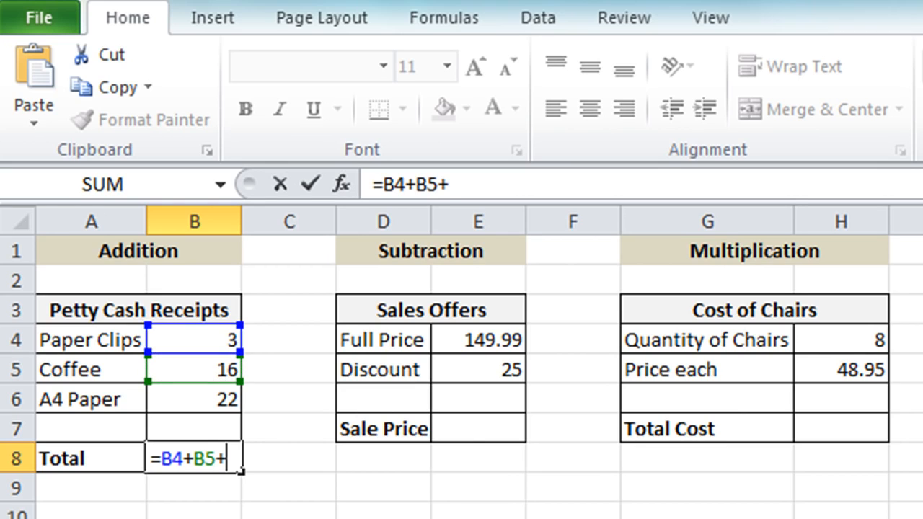
pyautogui.click(223, 401)
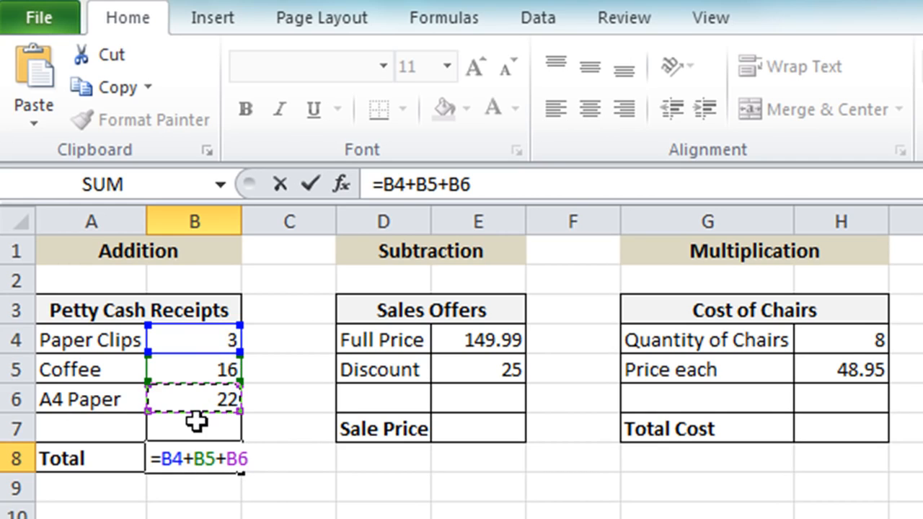
pyautogui.click(310, 187)
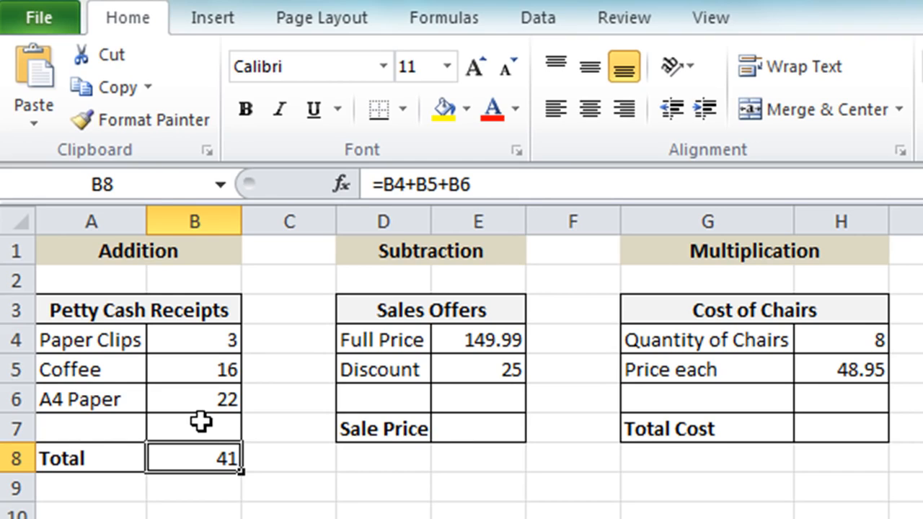
# - Change the Paper Clips amount in B4 to 6
pyautogui.click(200, 337)
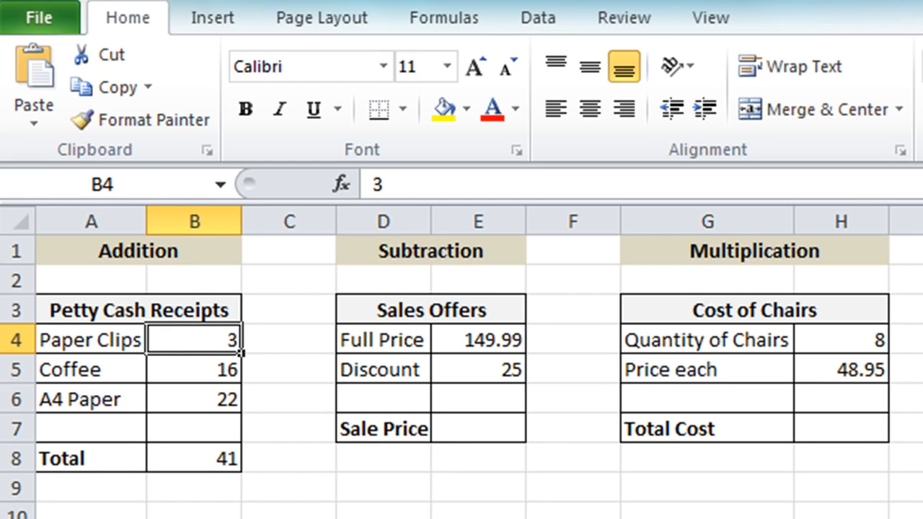
pyautogui.write('6')
pyautogui.press('Return')
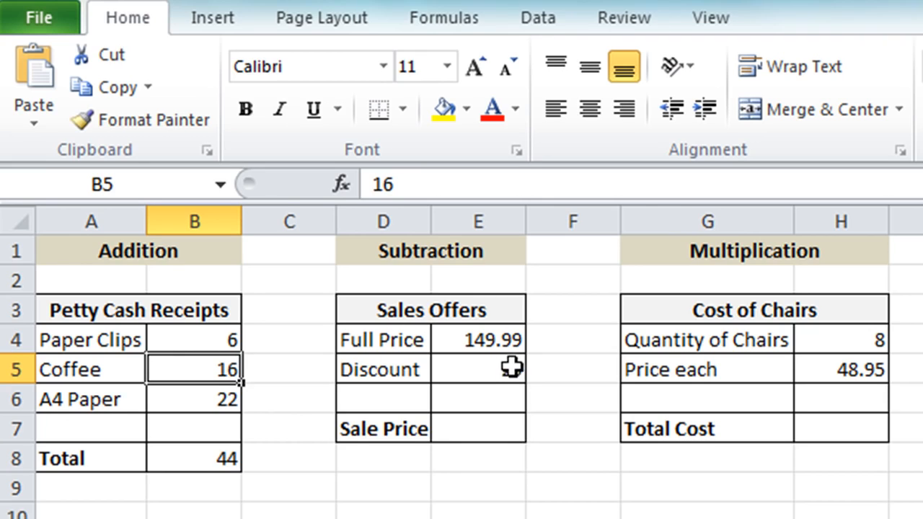
# - Enter the formula =E4-E5 in E7 for the Sale Price and reselect that cell
pyautogui.click(451, 428)
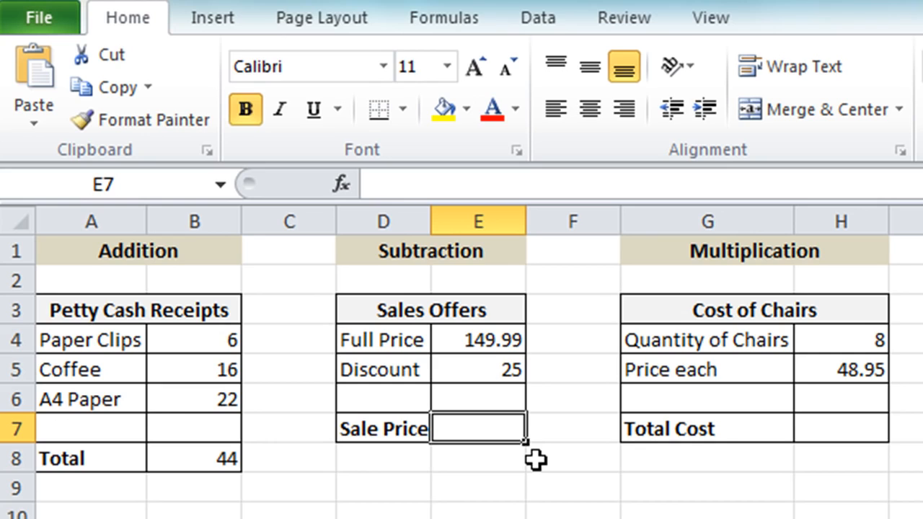
pyautogui.write('=')
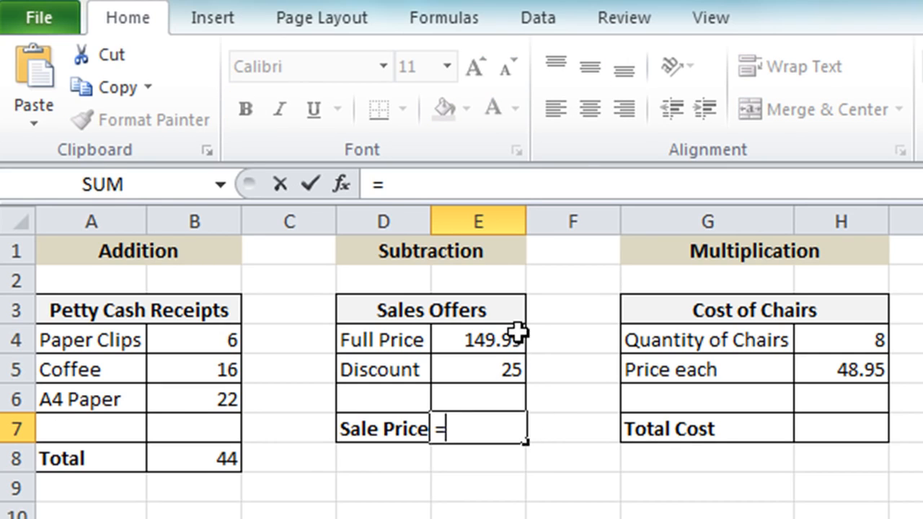
pyautogui.click(459, 336)
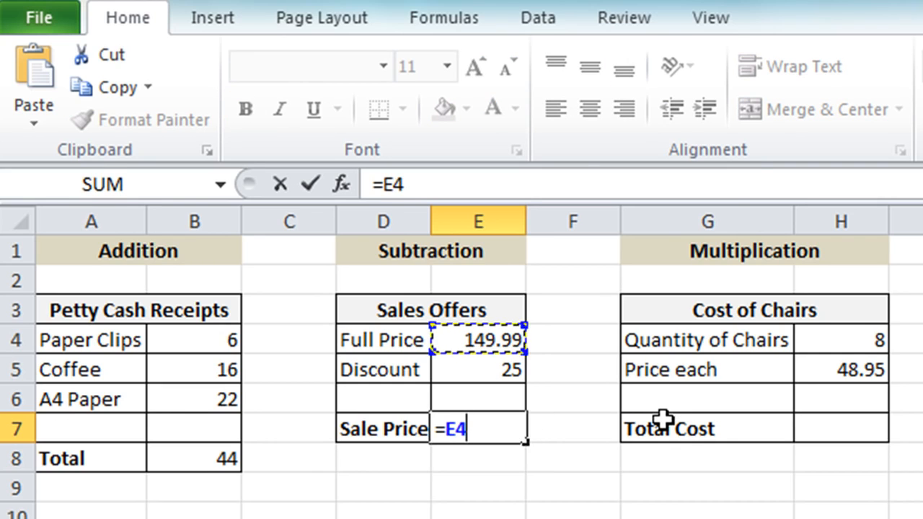
pyautogui.write('-')
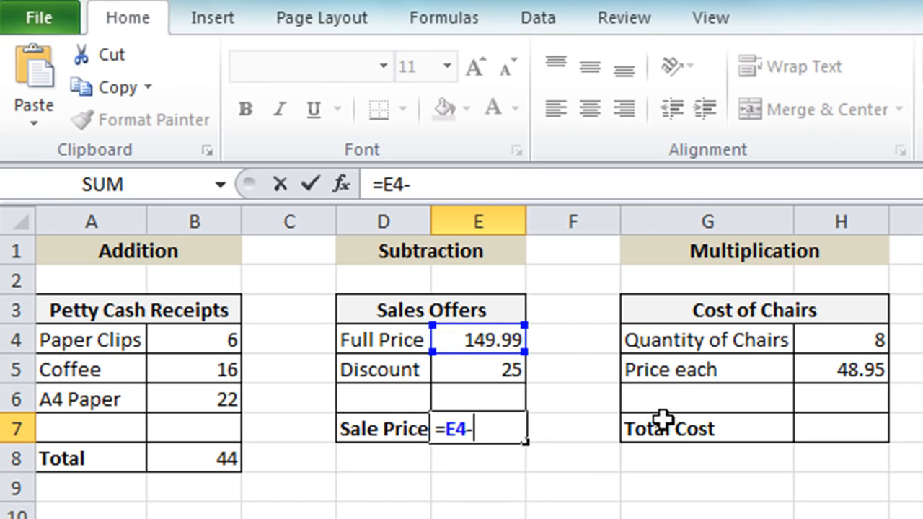
pyautogui.click(492, 369)
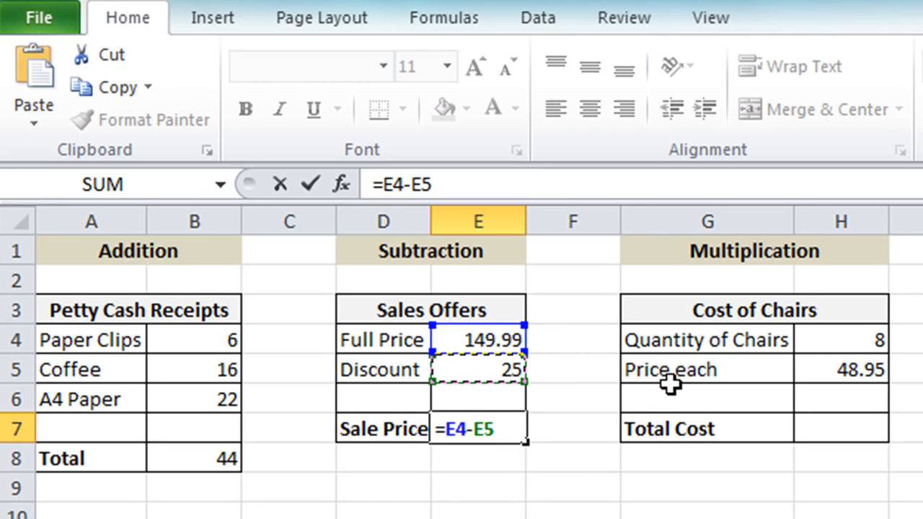
pyautogui.press('Return')
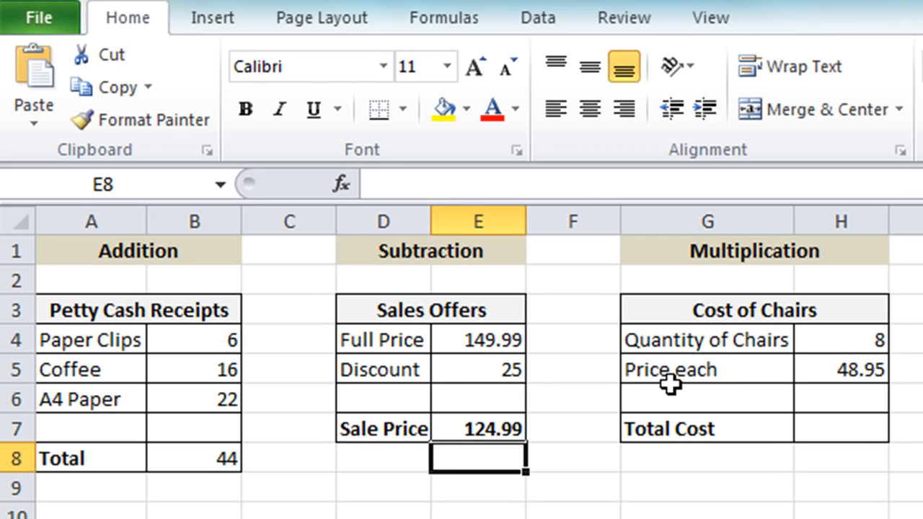
pyautogui.press('Up')
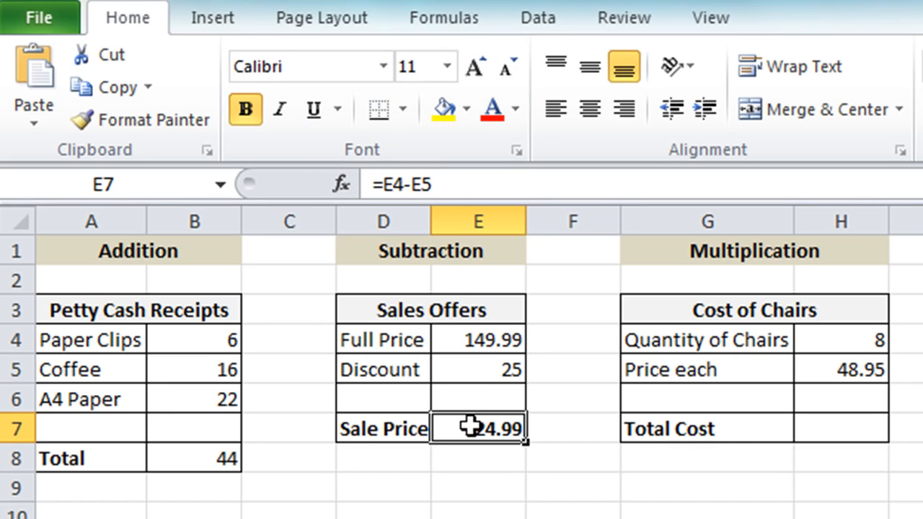
# - Enter the formula =H4*H5 in H7 for the Total Cost of the chairs
pyautogui.click(830, 433)
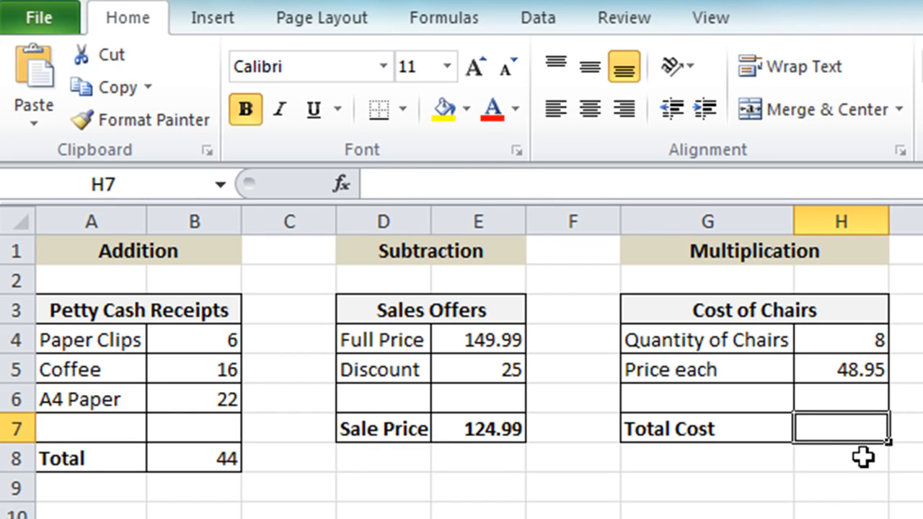
pyautogui.write('=')
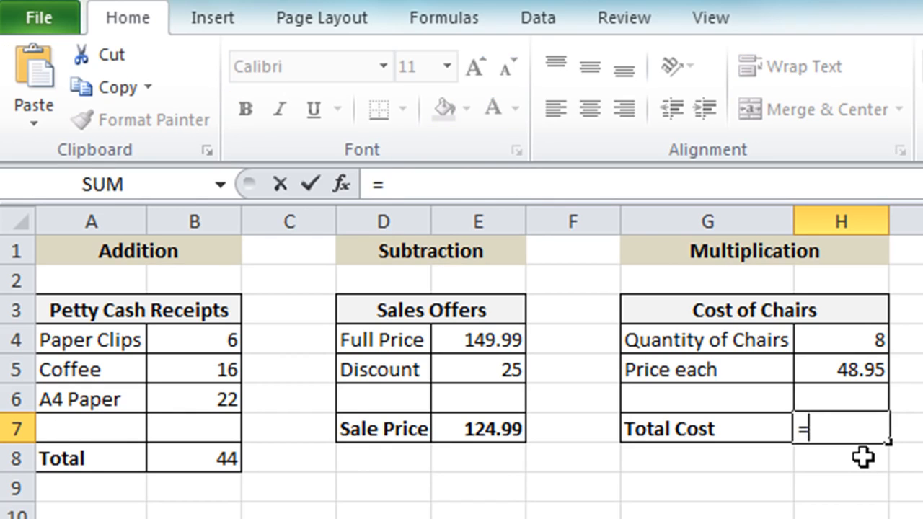
pyautogui.click(851, 340)
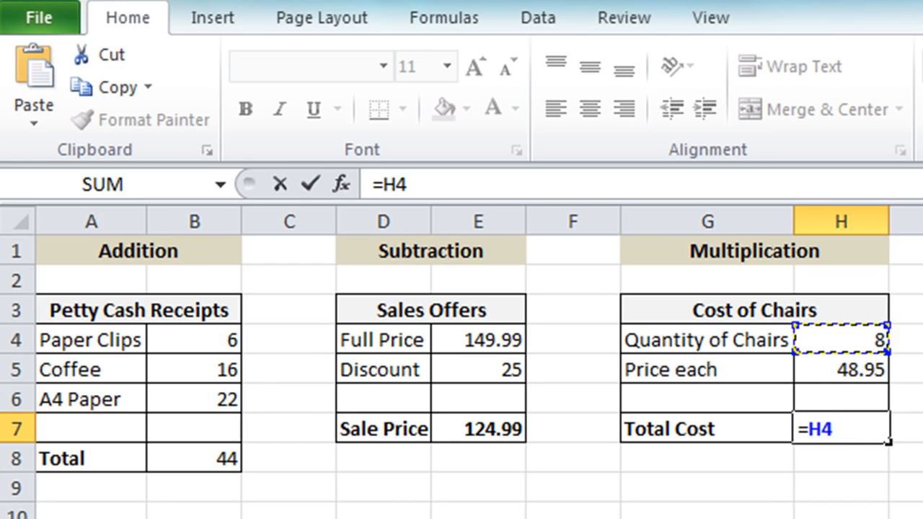
pyautogui.write('*')
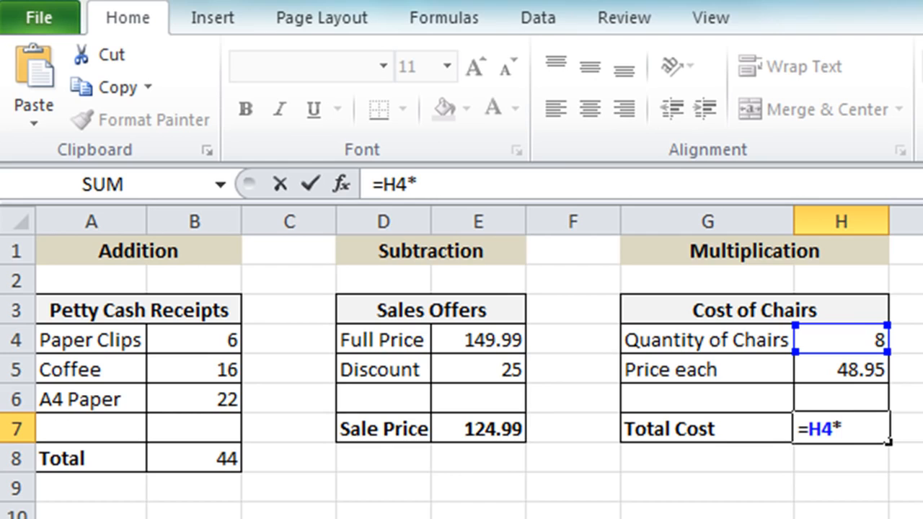
pyautogui.click(859, 377)
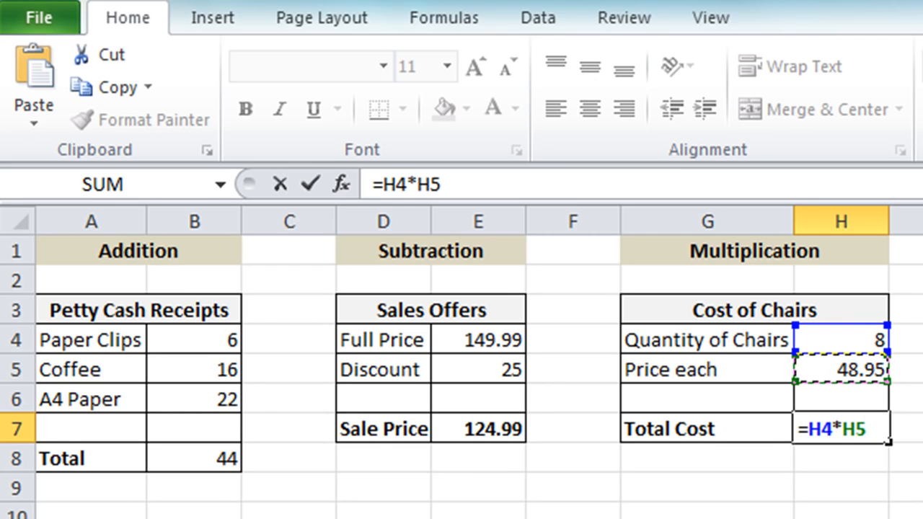
pyautogui.press('Return')
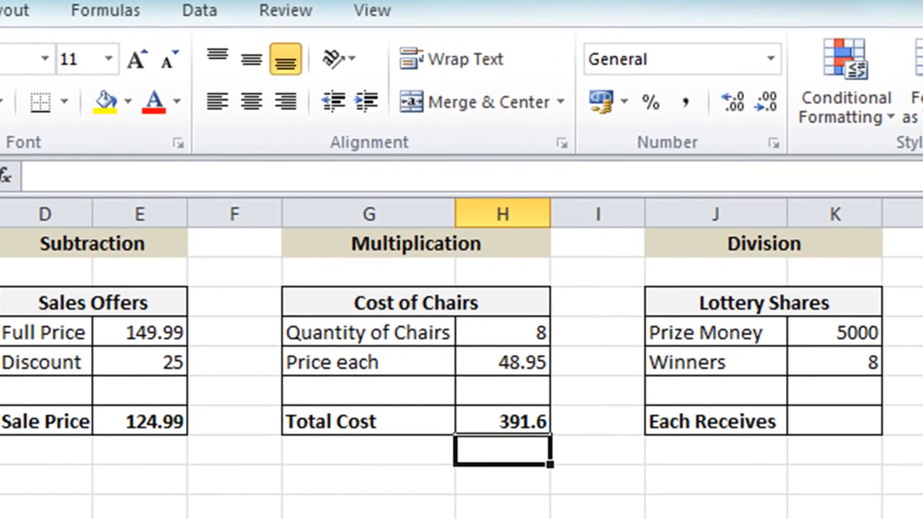
# - Enter the formula =K4/K5 in K7 for the Lottery Shares amount each winner receives, and reselect that cell
pyautogui.click(803, 432)
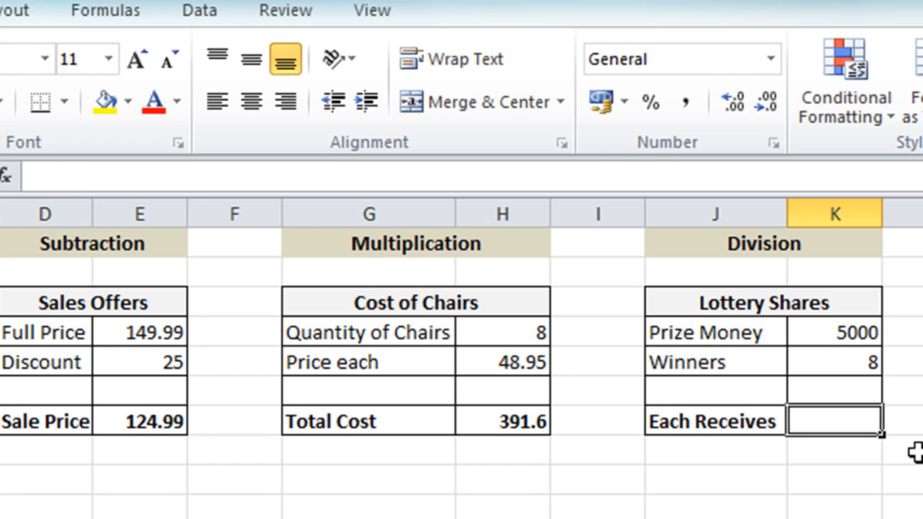
pyautogui.write('=')
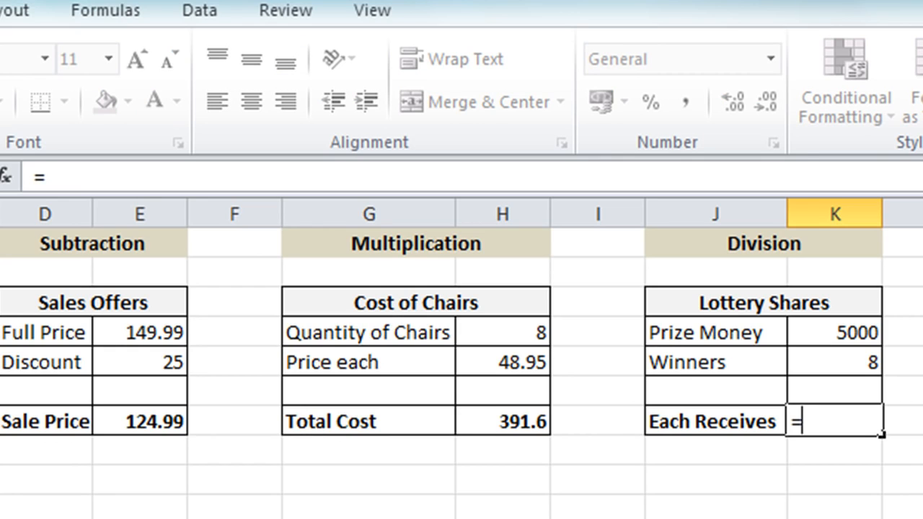
pyautogui.click(824, 324)
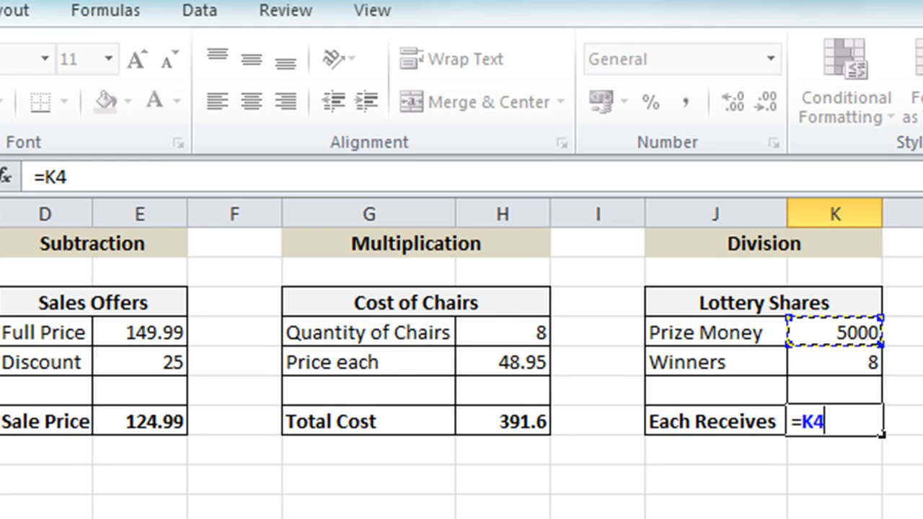
pyautogui.write('/')
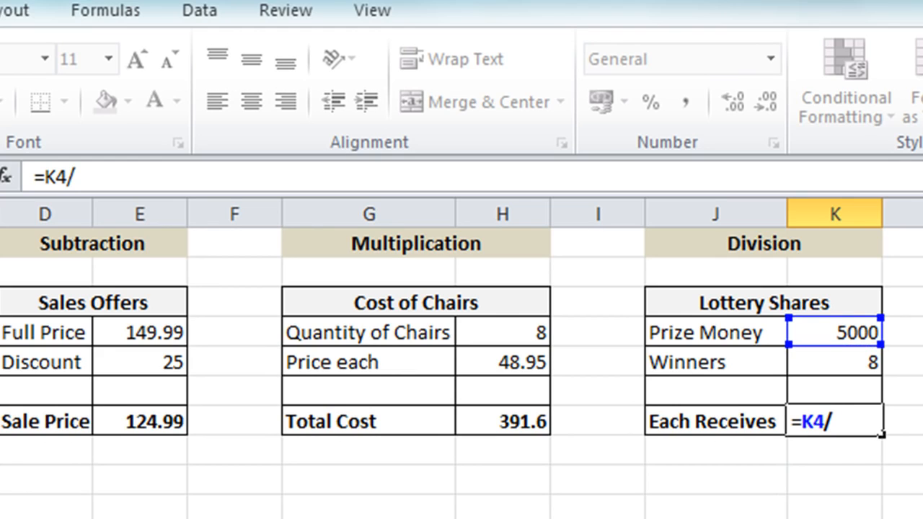
pyautogui.click(828, 363)
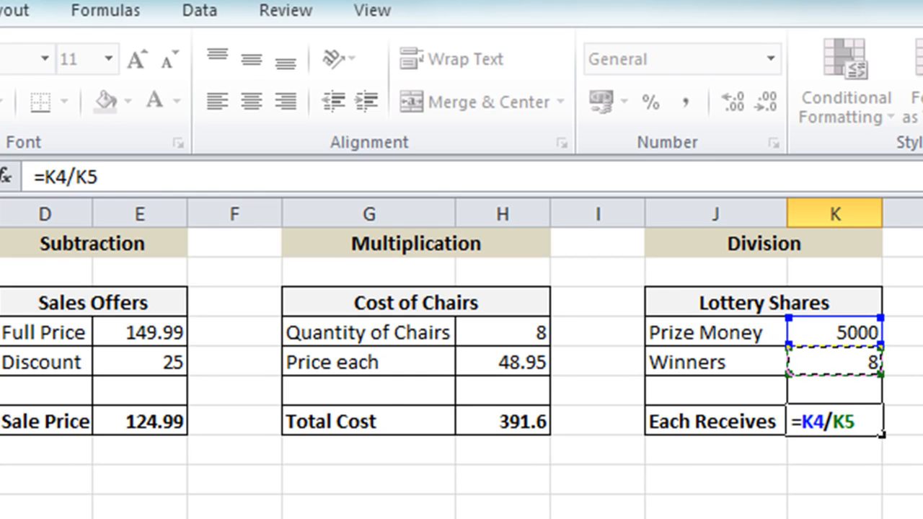
pyautogui.press('Return')
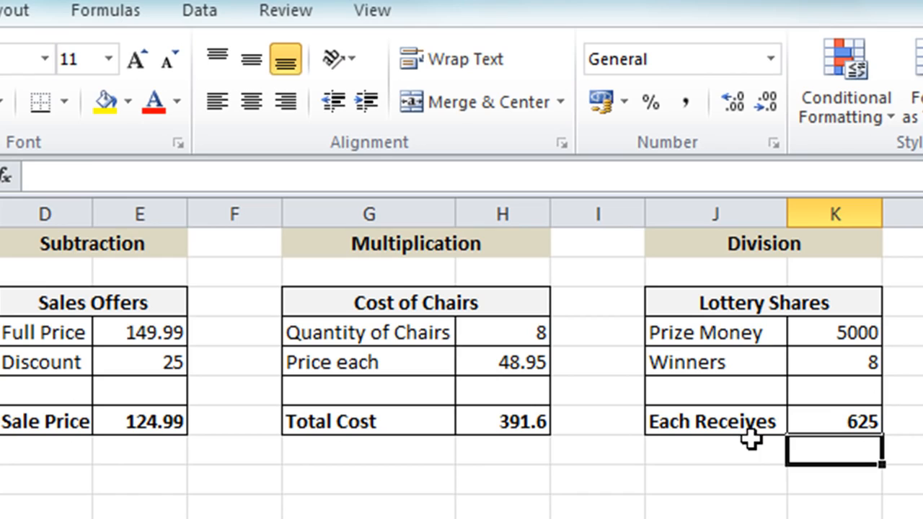
pyautogui.click(814, 408)
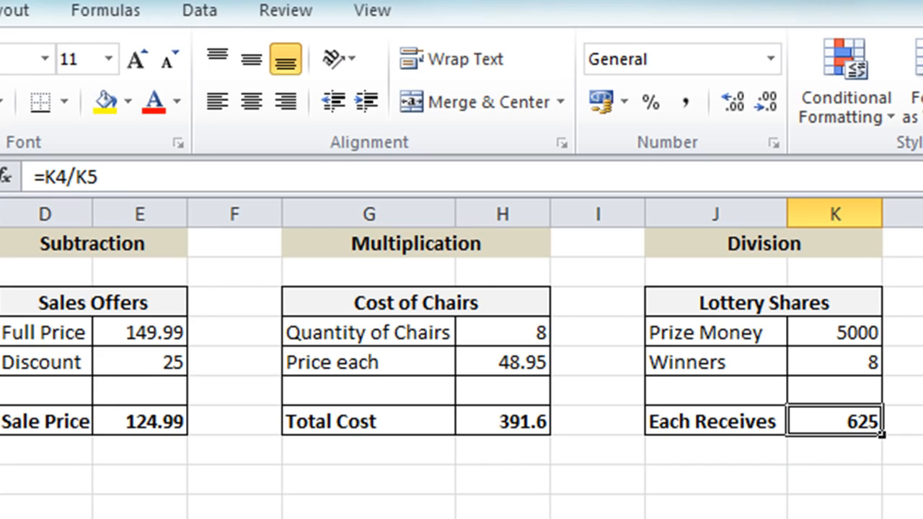
# - Switch to the Fred's Video Classics worksheet and enter the formula =B3*C3 in D3 for the first title's Income
pyautogui.click(55, 387)
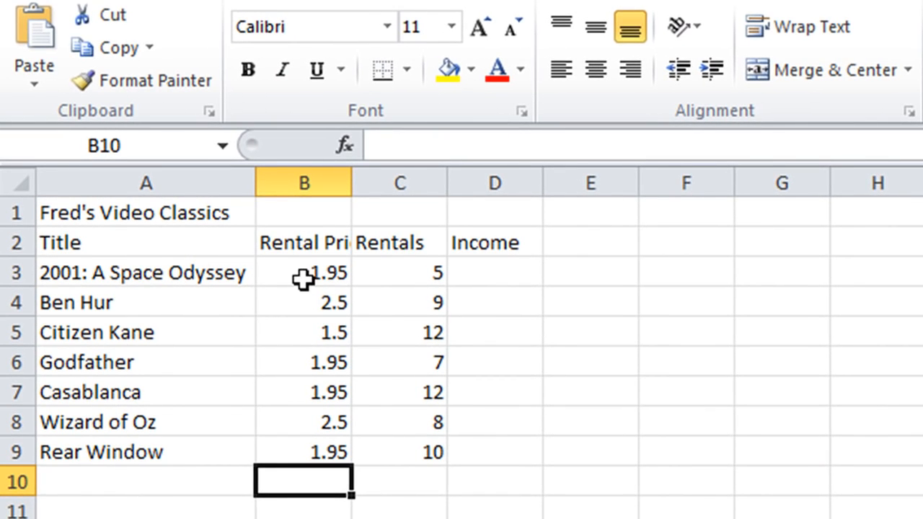
pyautogui.click(509, 280)
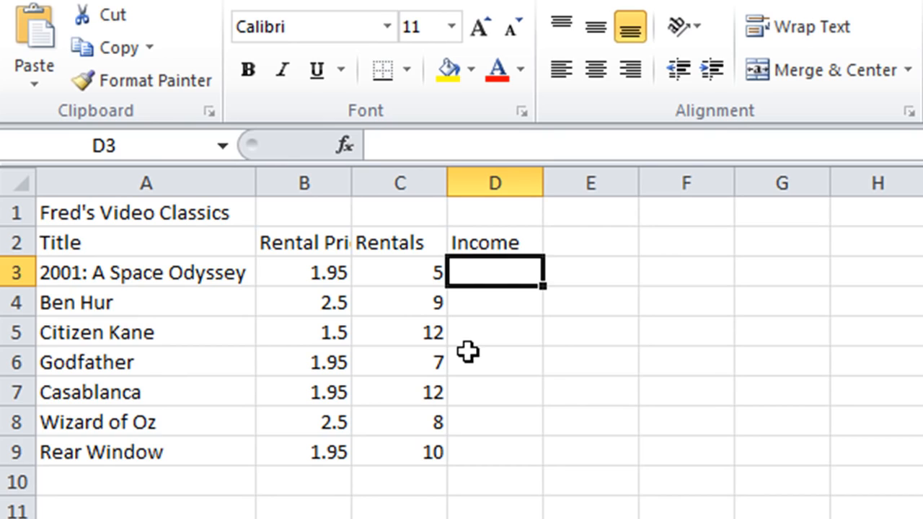
pyautogui.write('=')
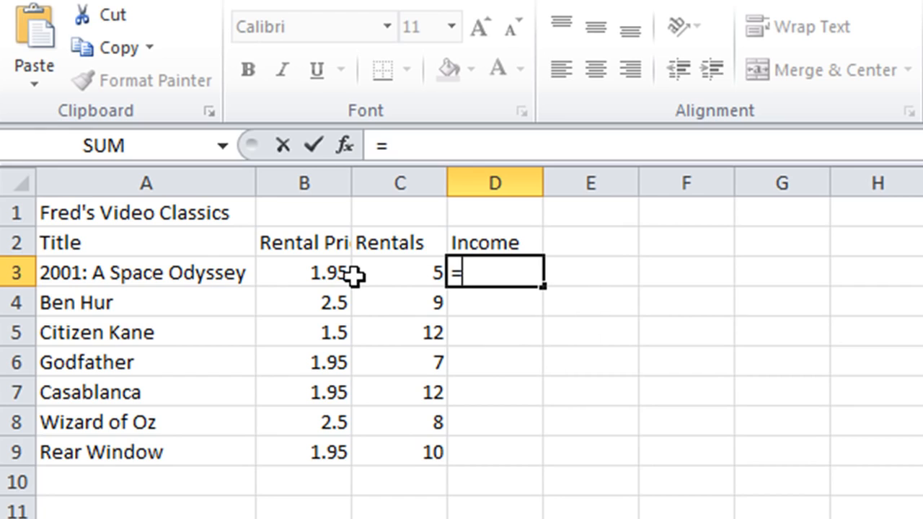
pyautogui.click(315, 274)
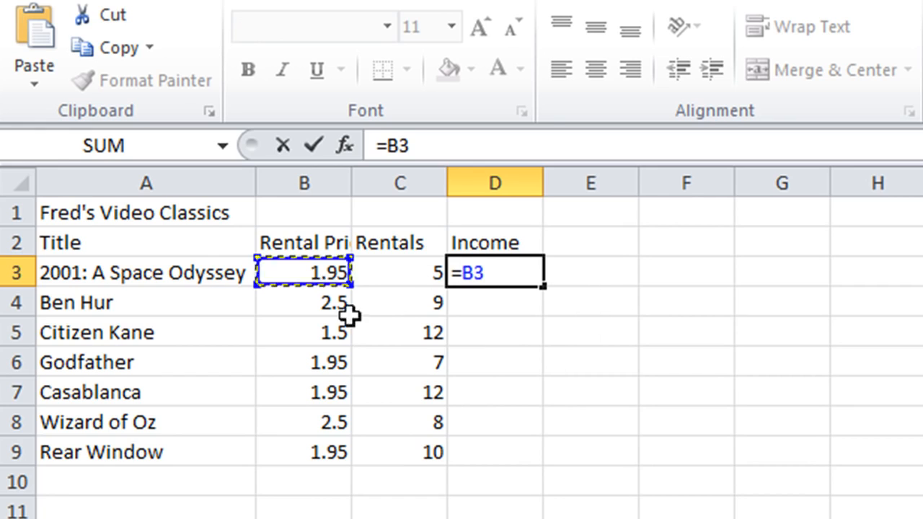
pyautogui.write('*')
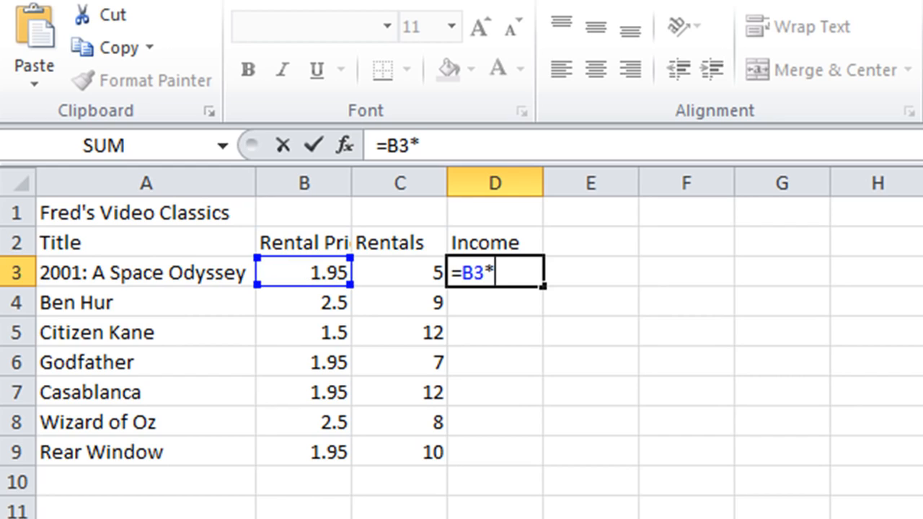
pyautogui.click(417, 272)
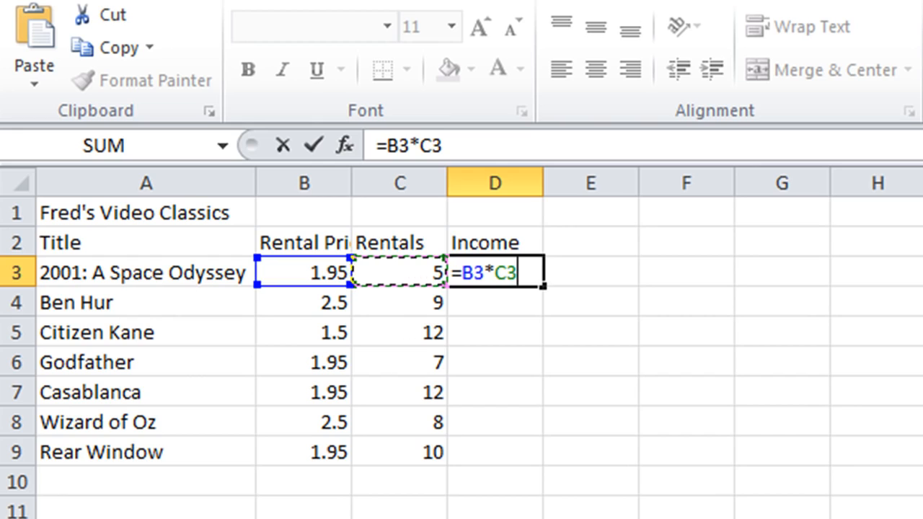
pyautogui.press('Return')
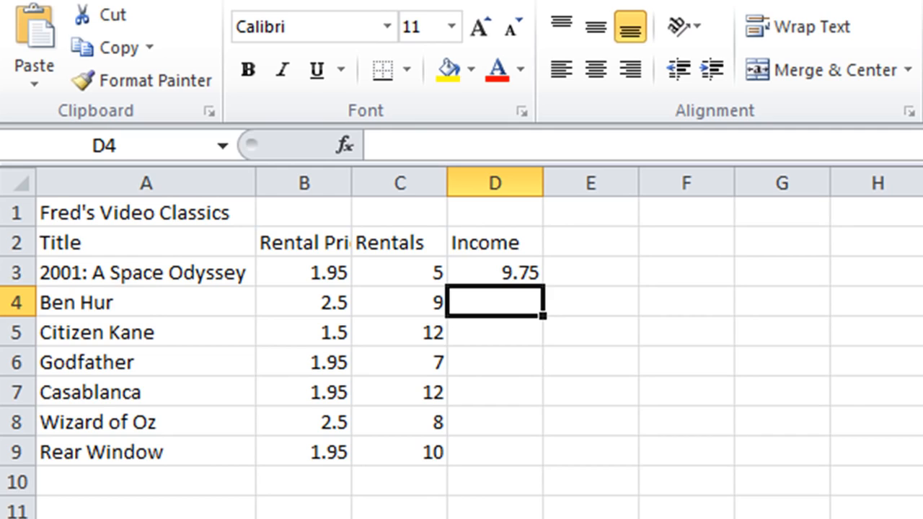
# - Enter the formula =B4*C4 in D4 for the Ben Hur Income, keeping that cell selected
pyautogui.write('=')
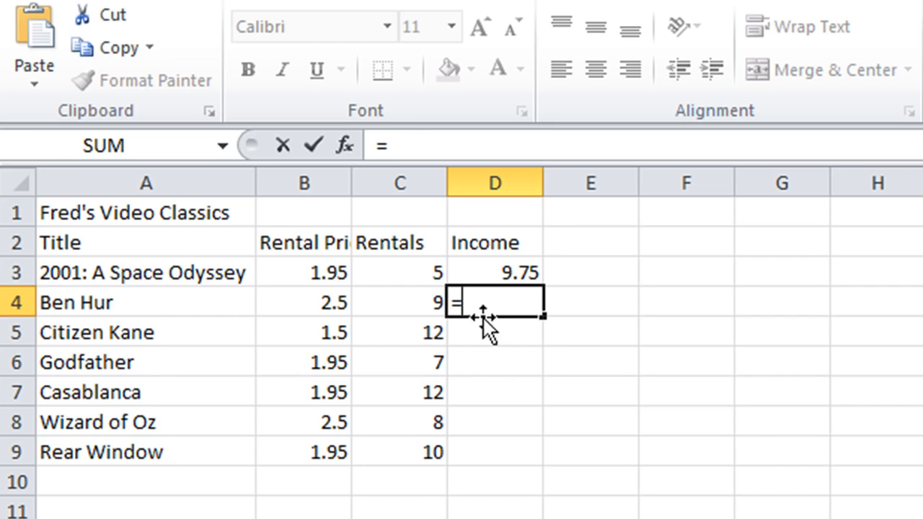
pyautogui.click(303, 306)
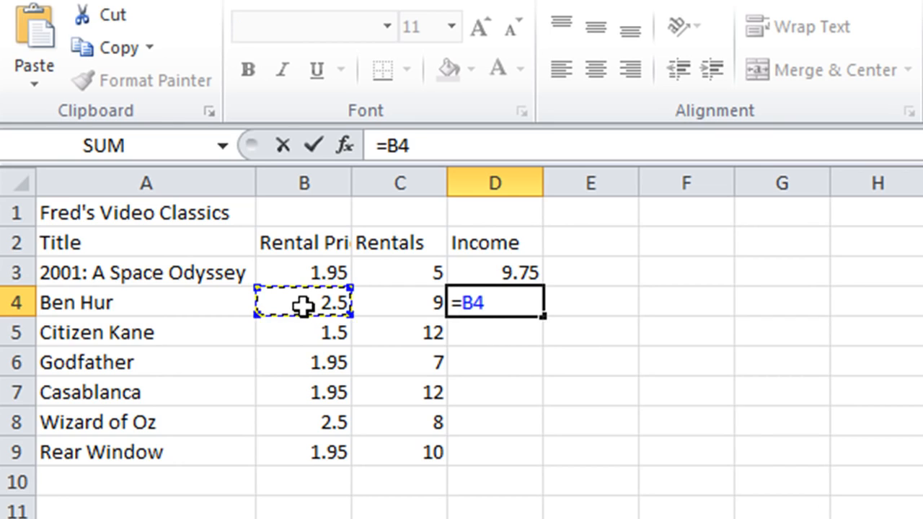
pyautogui.write('*')
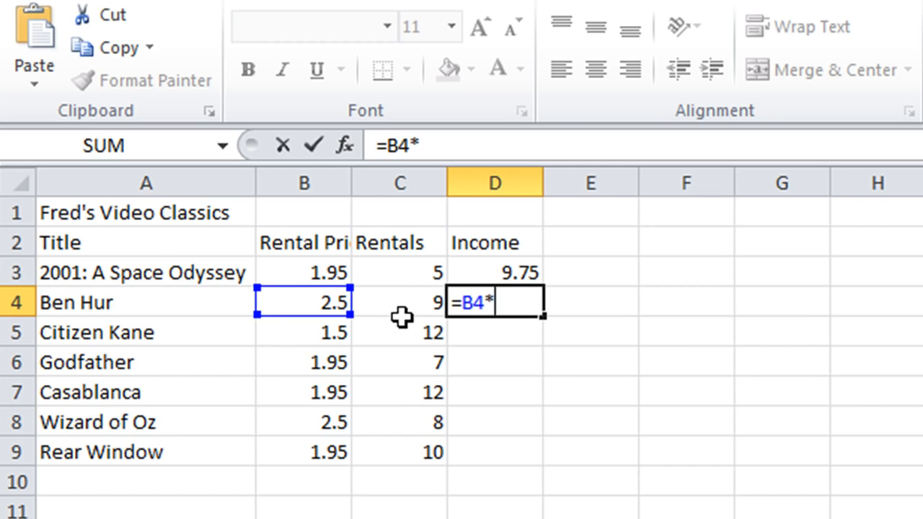
pyautogui.click(410, 292)
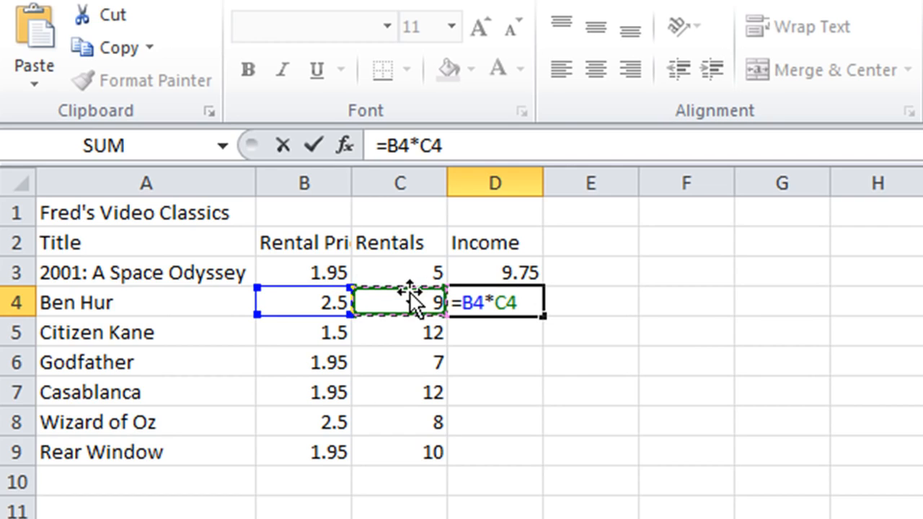
pyautogui.click(313, 142)
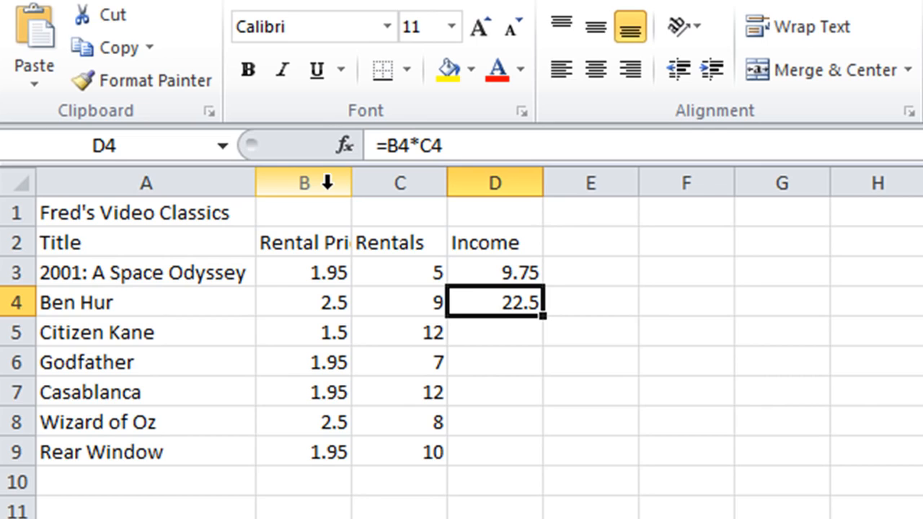
# - Change the number of Ben Hur rentals in C4 to 10
pyautogui.press('Left')
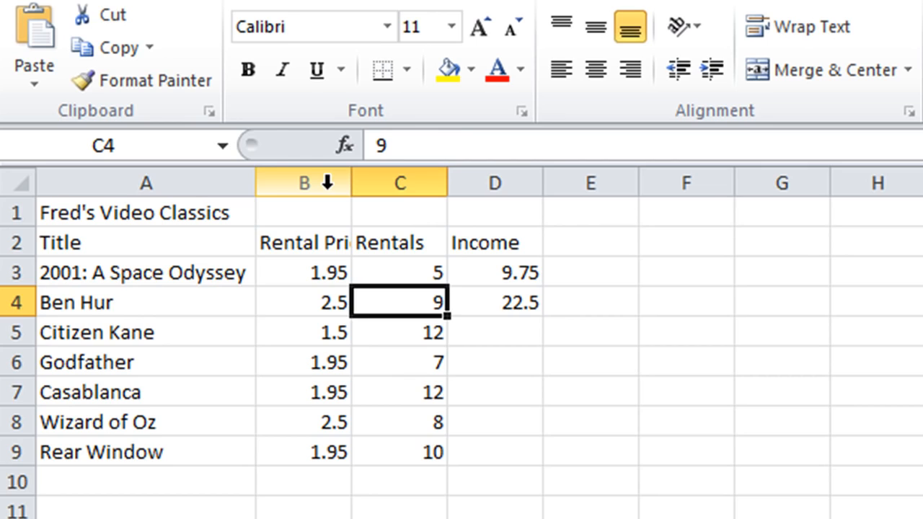
pyautogui.write('10')
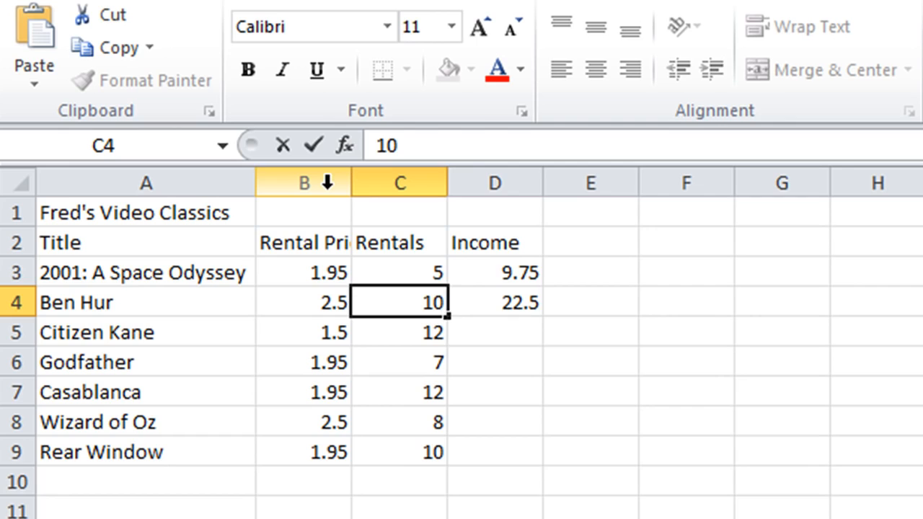
pyautogui.press('Return')
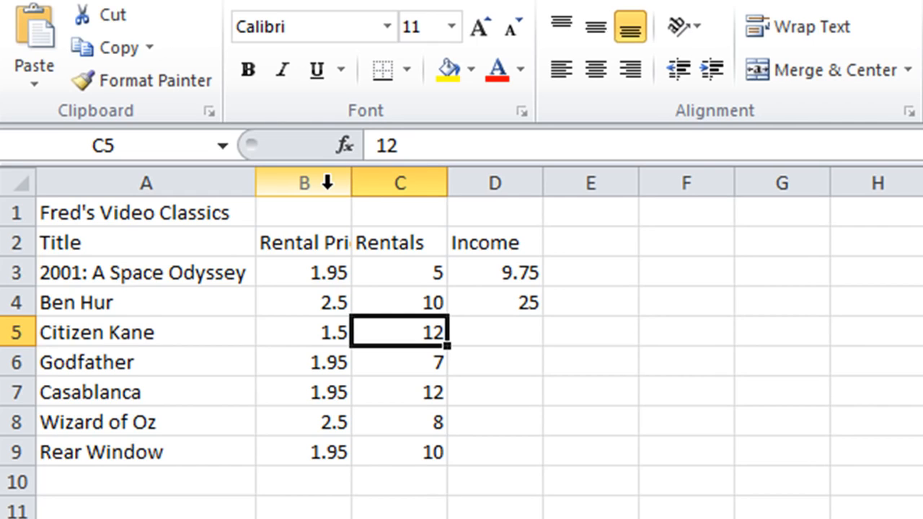
# - Clear the Income formulas from cells D3:D4
pyautogui.press('Right')
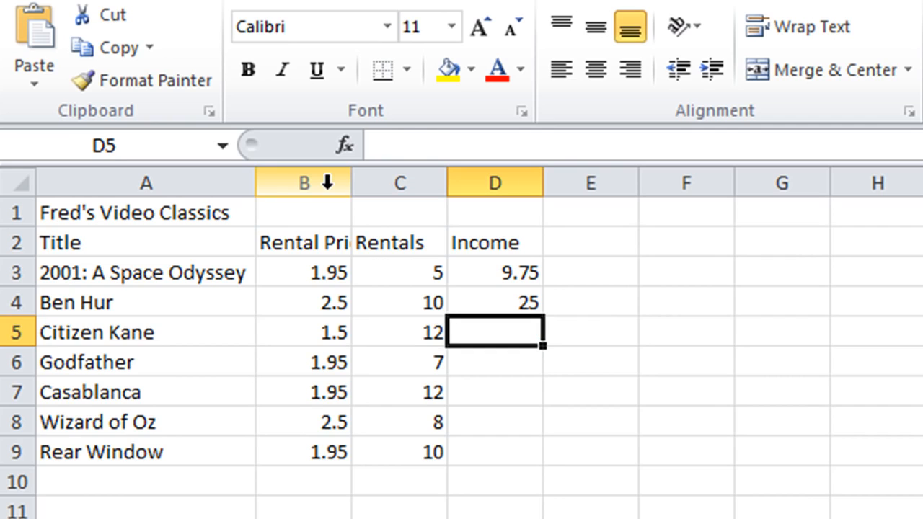
pyautogui.press('Up')
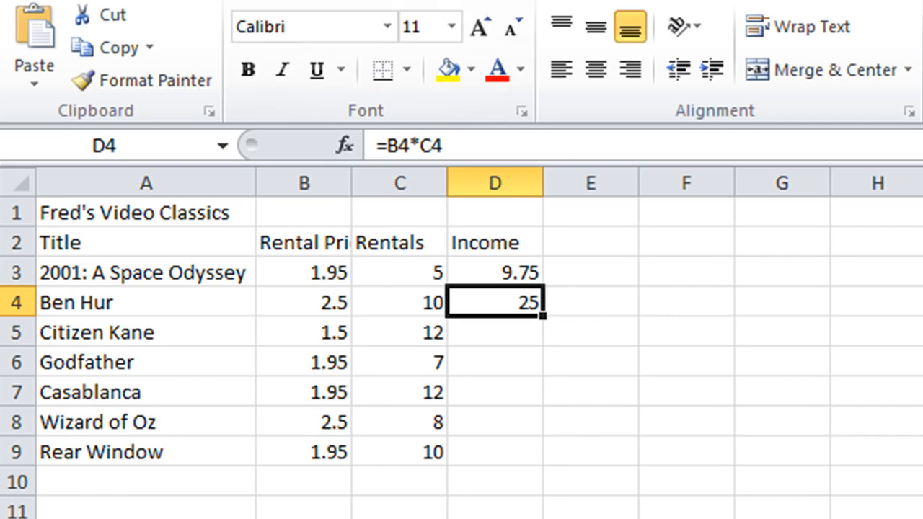
pyautogui.moveTo(505, 272); pyautogui.dragTo(502, 292)
pyautogui.press('Delete')
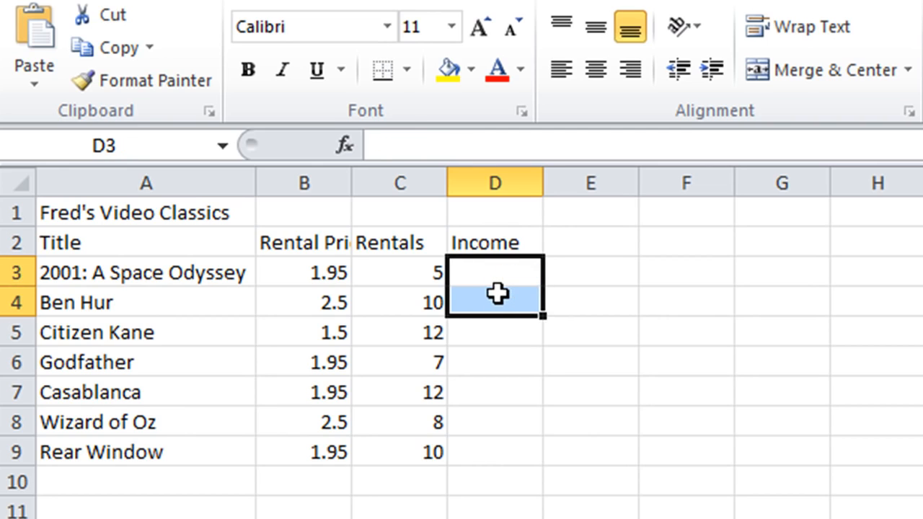
# - Enter the formula =B3*C3 in D3 for the first title's Income, keeping that cell selected
pyautogui.click(498, 272)
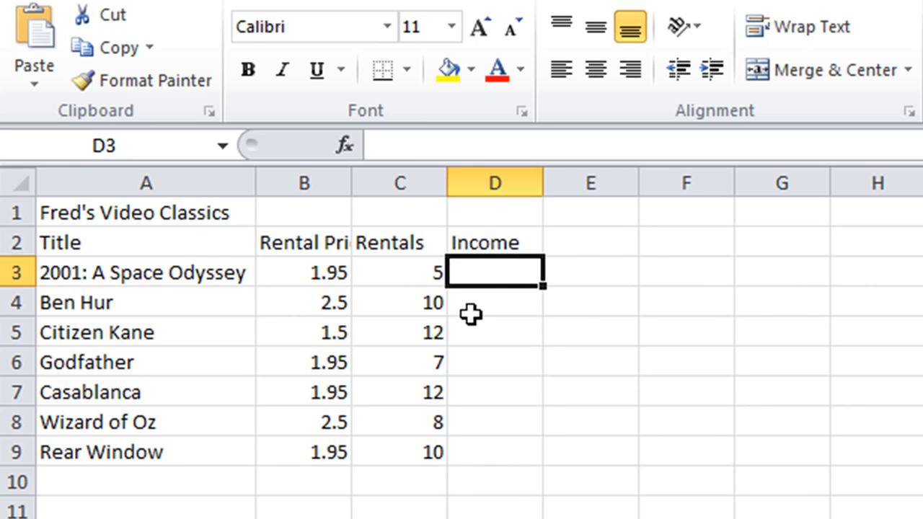
pyautogui.write('=')
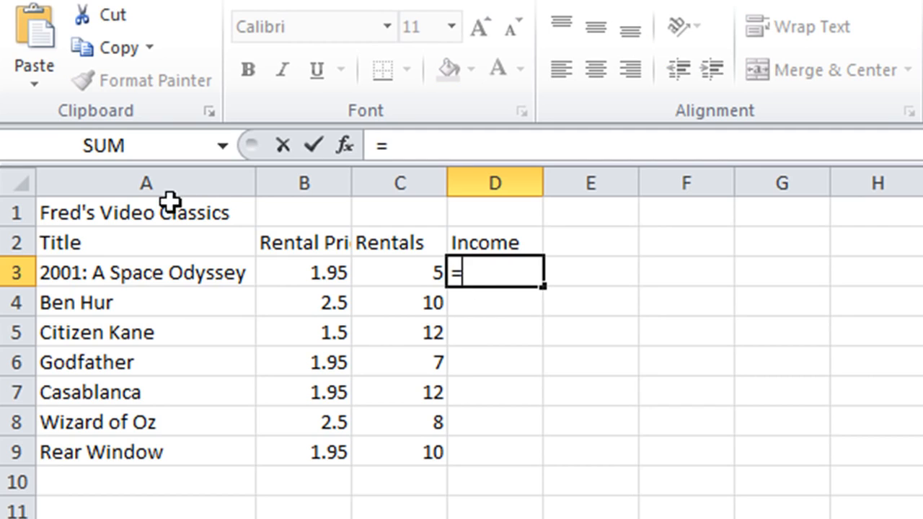
pyautogui.click(299, 261)
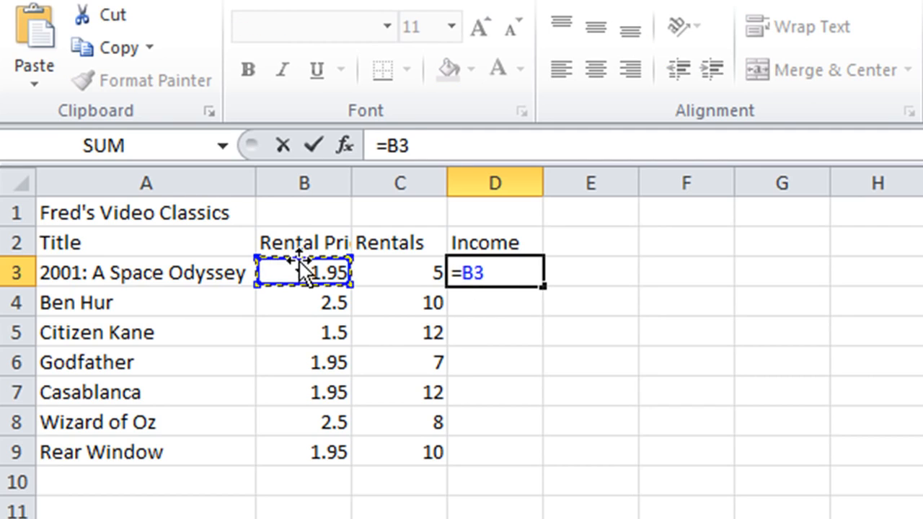
pyautogui.write('*')
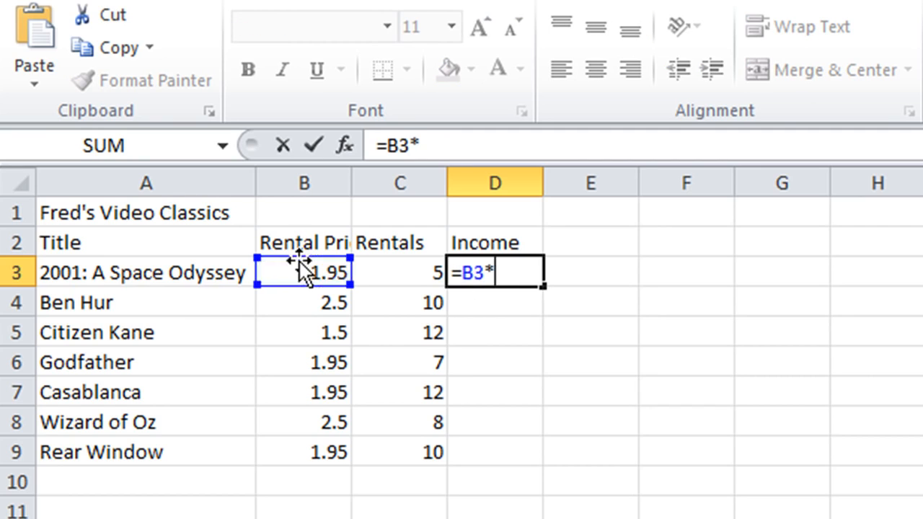
pyautogui.click(420, 267)
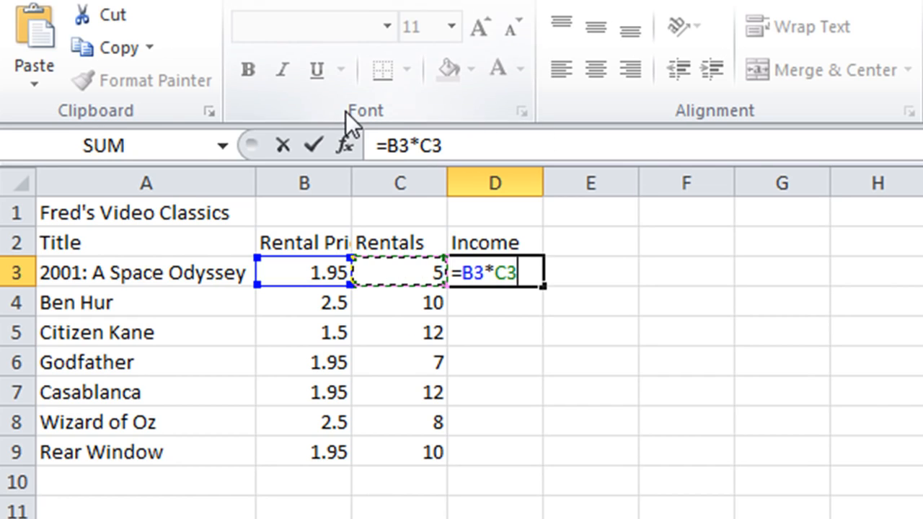
pyautogui.click(321, 132)
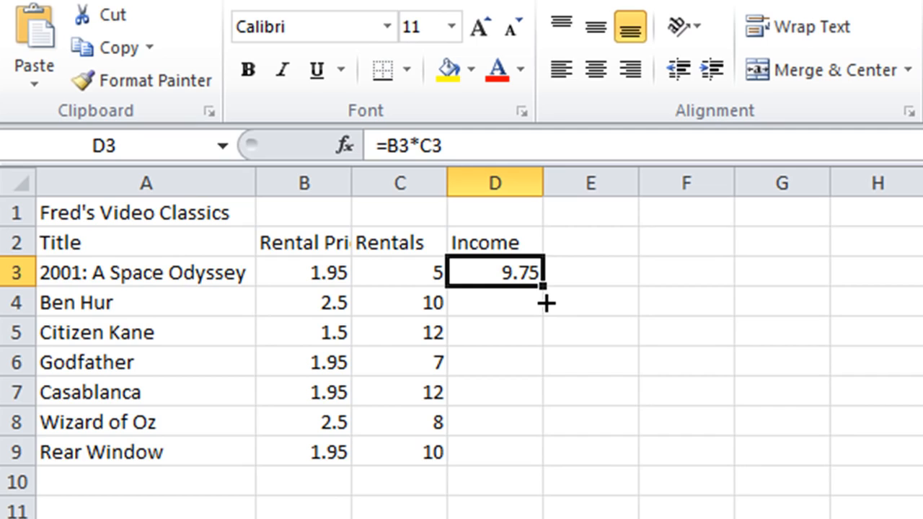
# - Fill the Income formula from D3 down through D9
pyautogui.moveTo(546, 304); pyautogui.dragTo(552, 463)
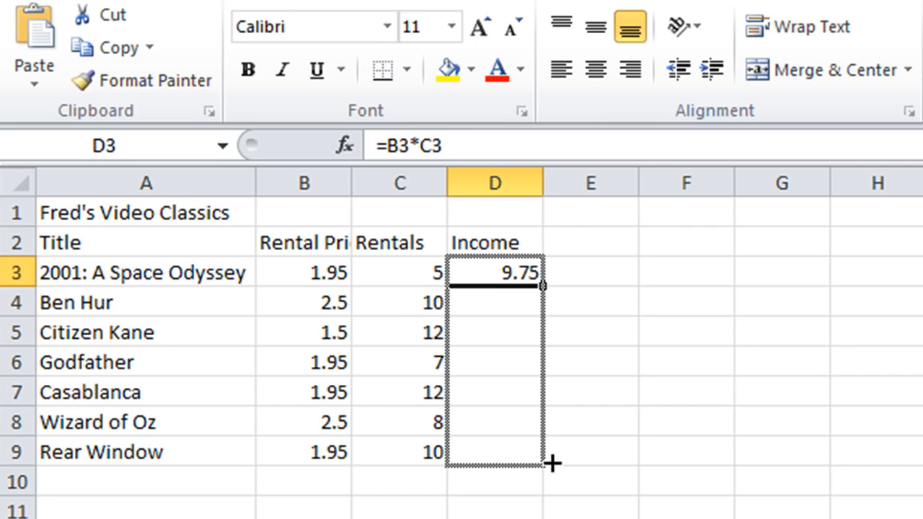
pyautogui.moveTo(552, 463); pyautogui.dragTo(550, 458)
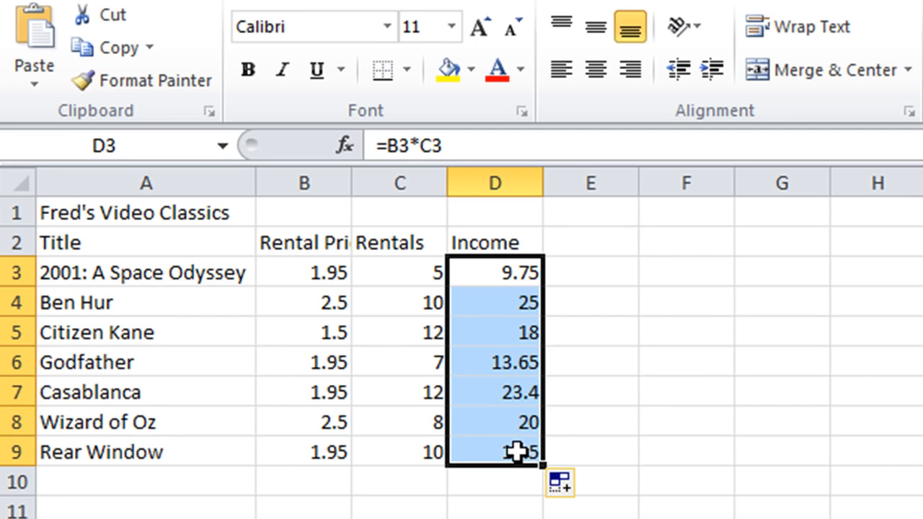
# - Examine the Income formulas in D3 through D9 one by one to check how their cell references adjust per row
pyautogui.click(502, 273)
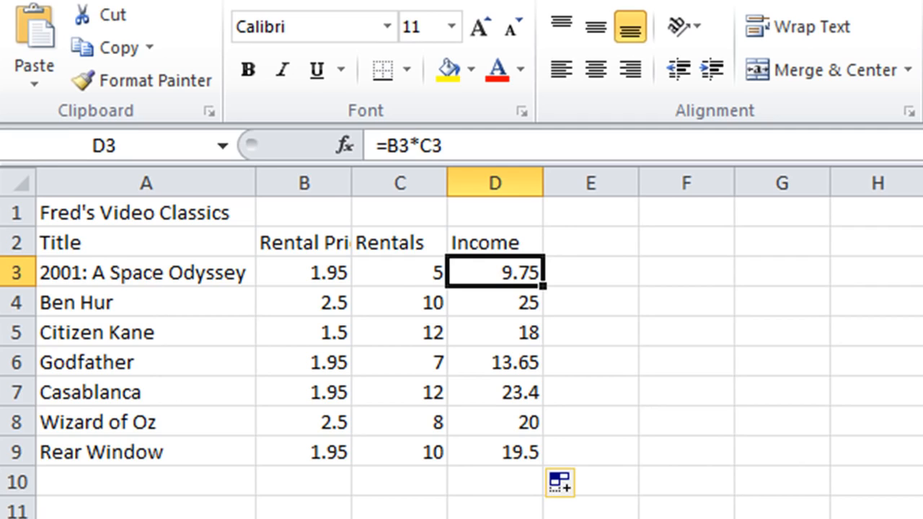
pyautogui.press('Down')
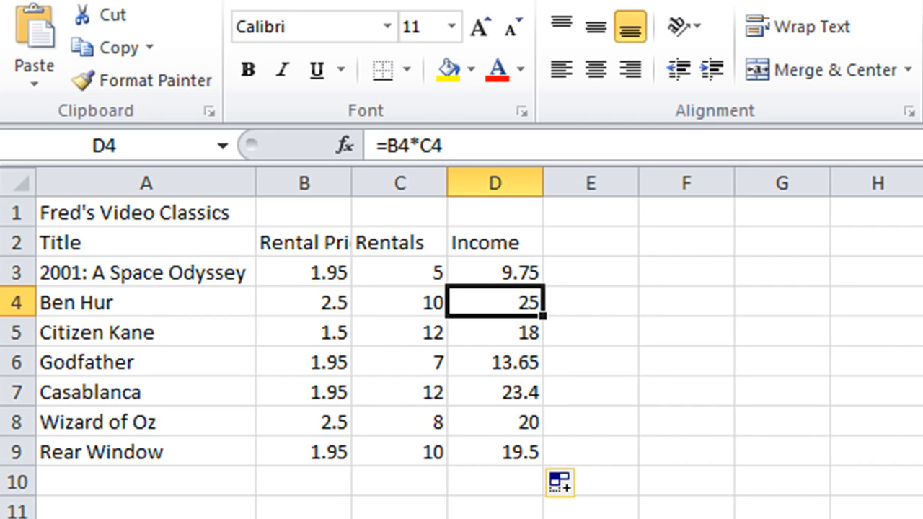
pyautogui.press('Down')
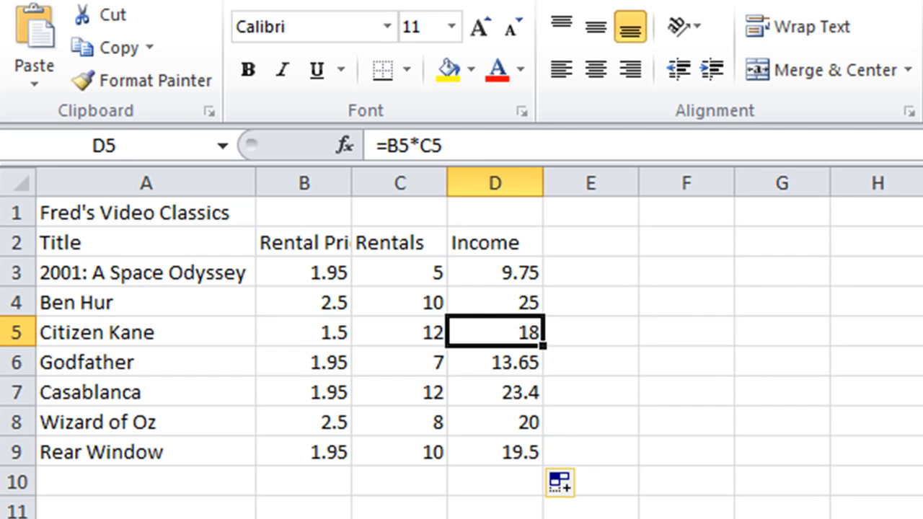
pyautogui.press('Down')
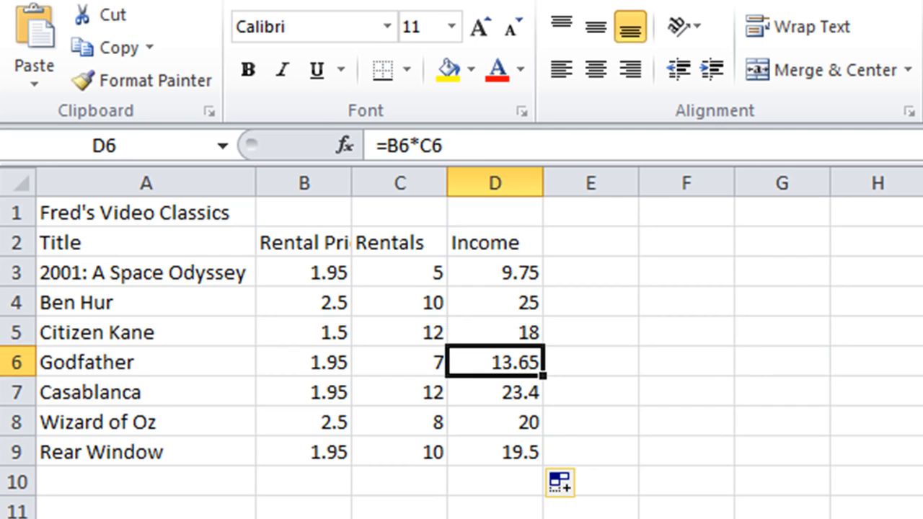
pyautogui.press('Down')
pyautogui.press('Down')
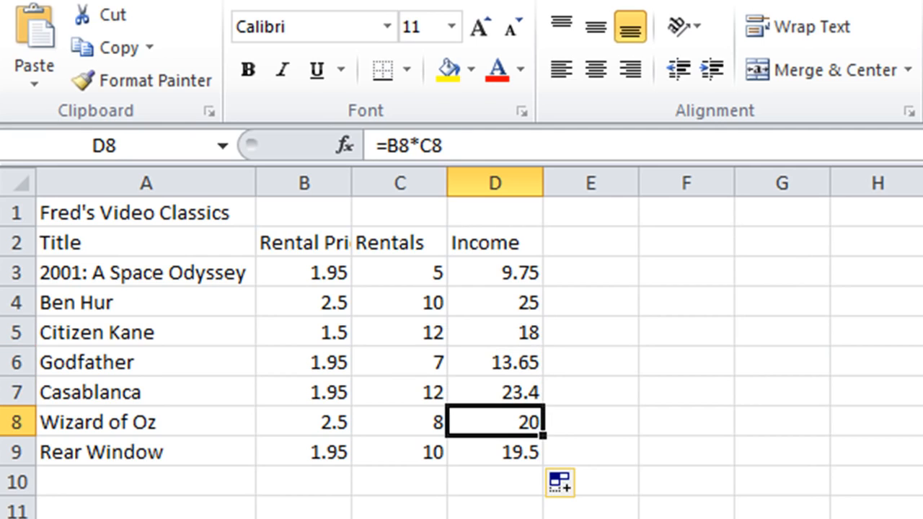
pyautogui.press('Down')
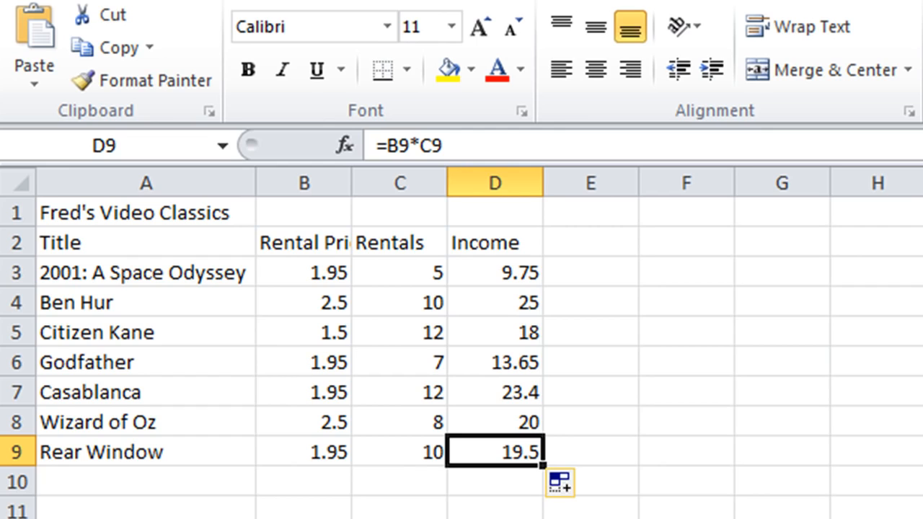
# - Clear the copied Income formulas from cells D4:D9, leaving the one in D3
pyautogui.click(489, 313)
pyautogui.moveTo(489, 313); pyautogui.dragTo(485, 449)
pyautogui.press('Delete')
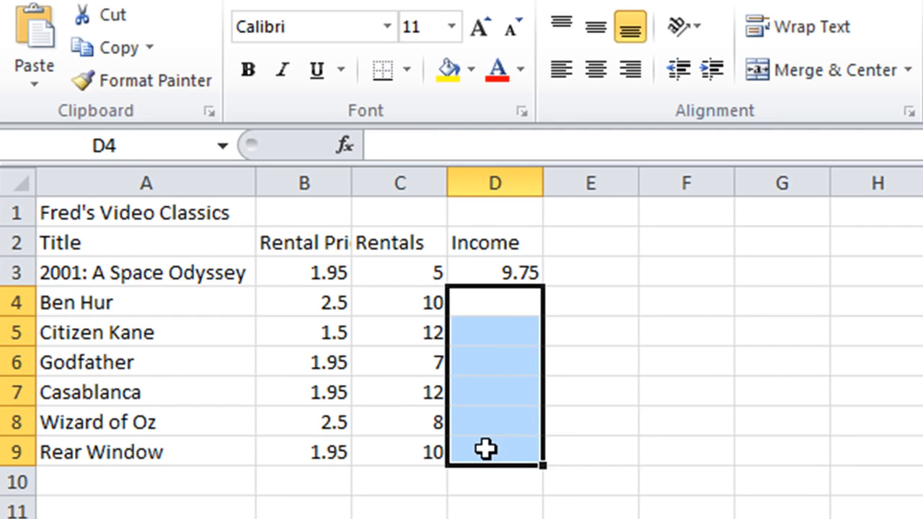
# - AutoFill the D3 Income formula down to the last title in row 9 and save the workbook with A10 selected
pyautogui.click(502, 269)
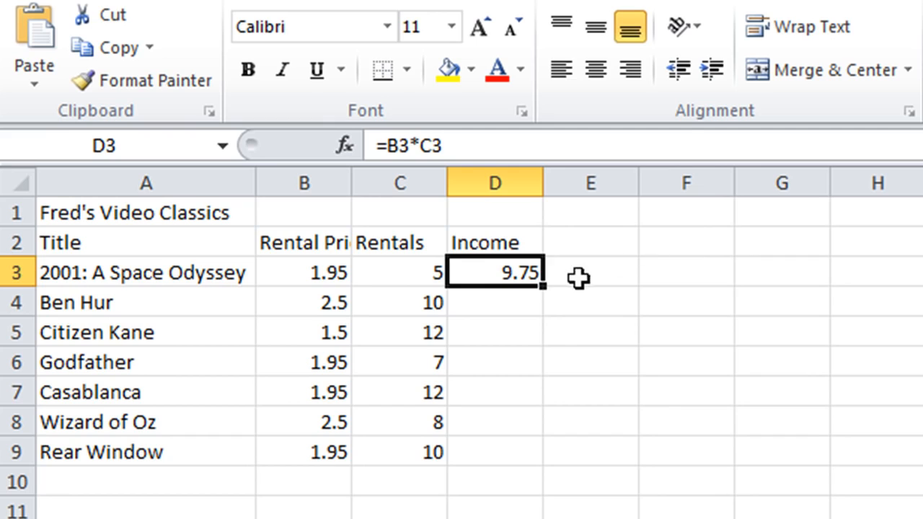
pyautogui.doubleClick(544, 288)
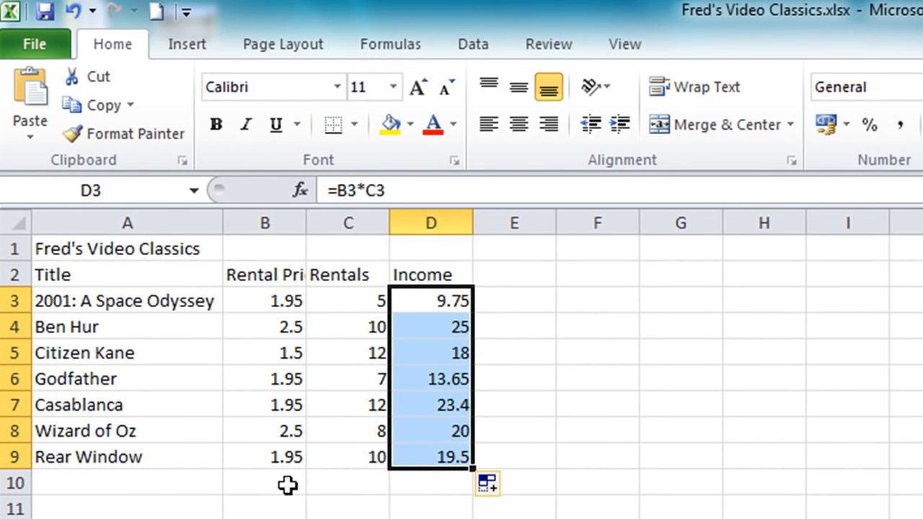
pyautogui.click(151, 482)
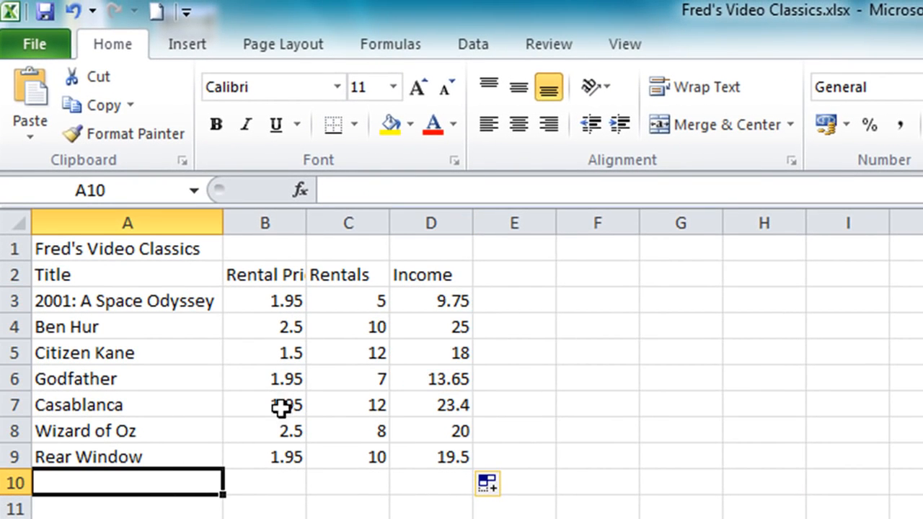
pyautogui.click(42, 11)
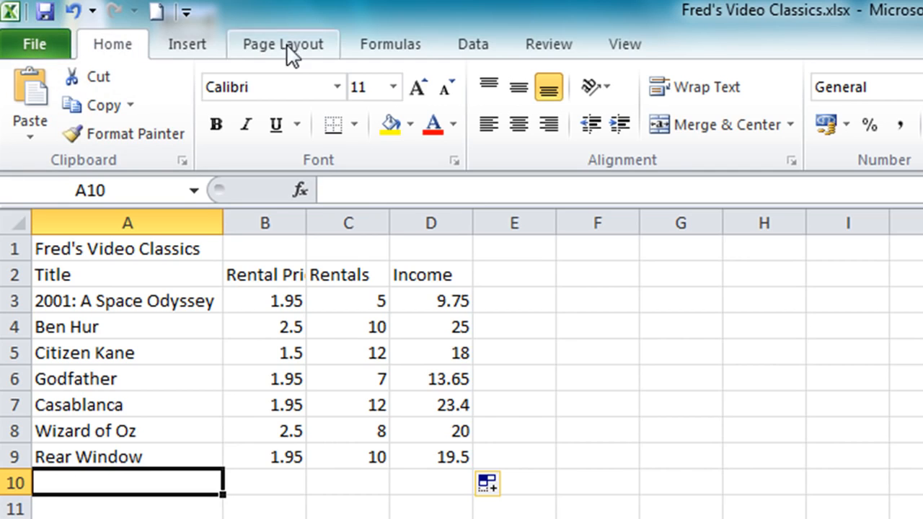